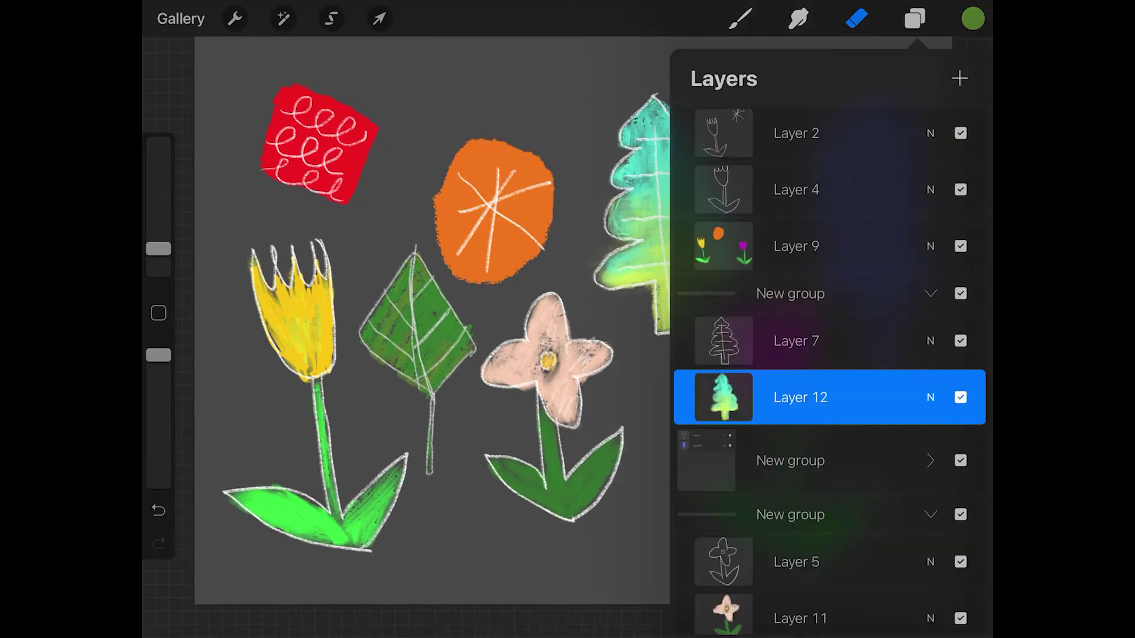
# Check Layers 2, 4, 9 and the Layer 5/11 group in Procreate's Layers panel
pyautogui.scroll(1, 828, 355)
pyautogui.click(798, 173)
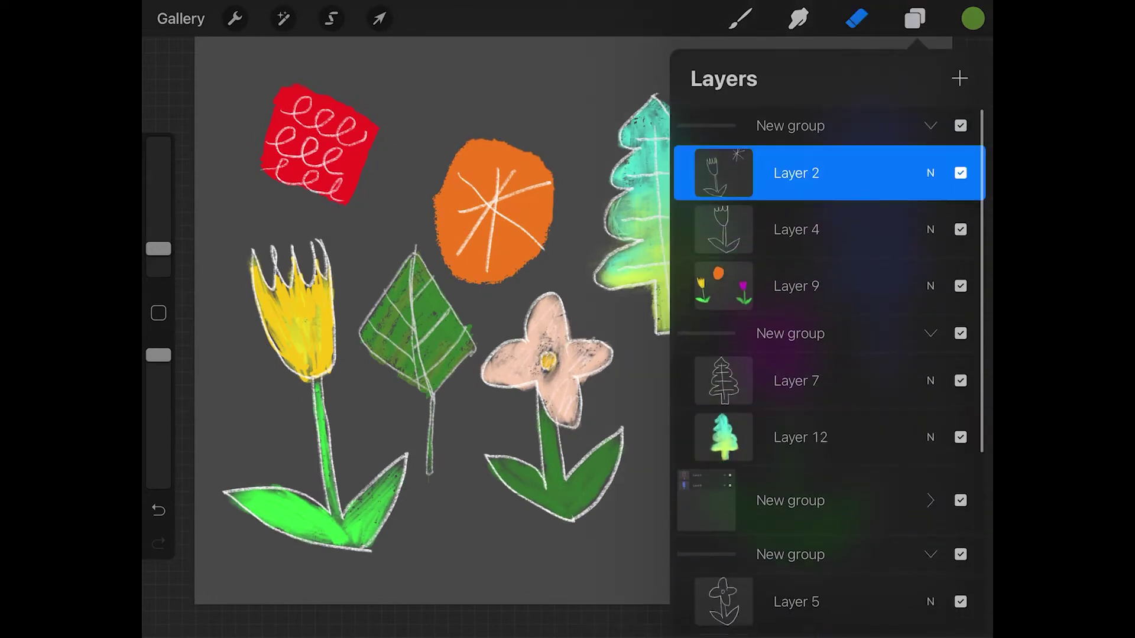
pyautogui.click(798, 229)
pyautogui.click(798, 286)
pyautogui.scroll(-5, 827, 355)
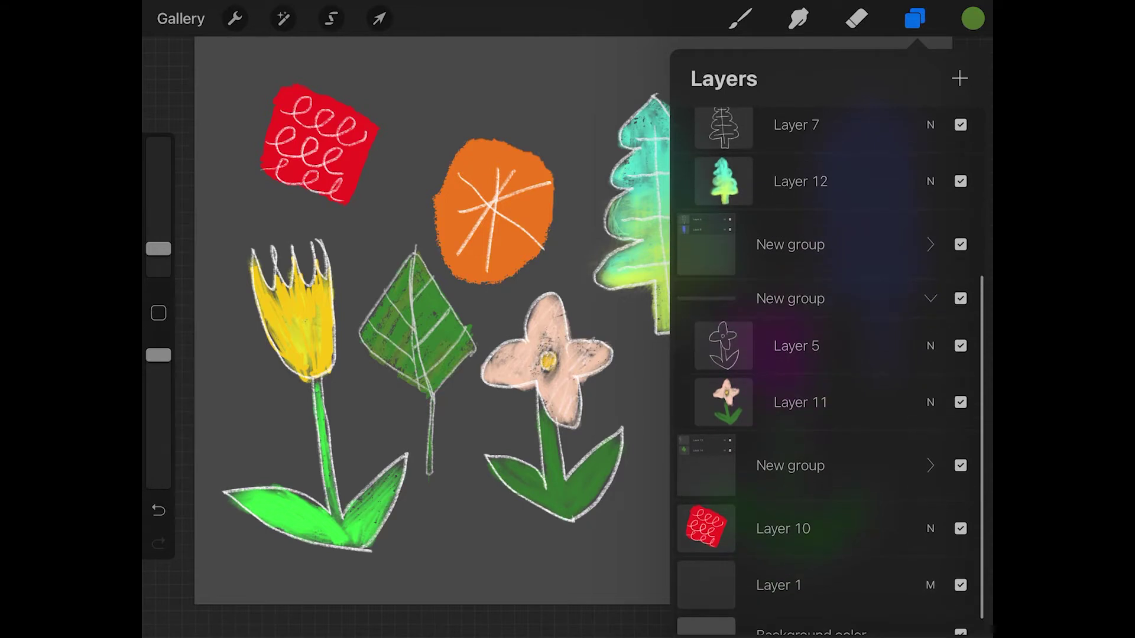
pyautogui.click(798, 299)
# Check Layer 1, then export the flower artwork in PSD format
pyautogui.scroll(-2, 828, 355)
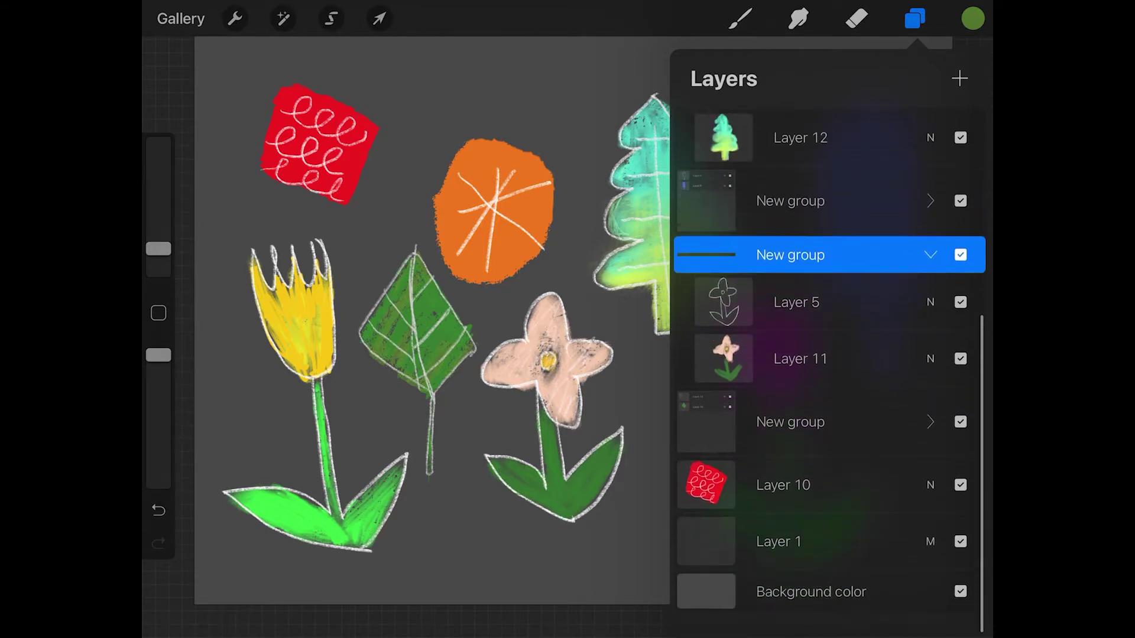
pyautogui.click(798, 564)
pyautogui.click(857, 18)
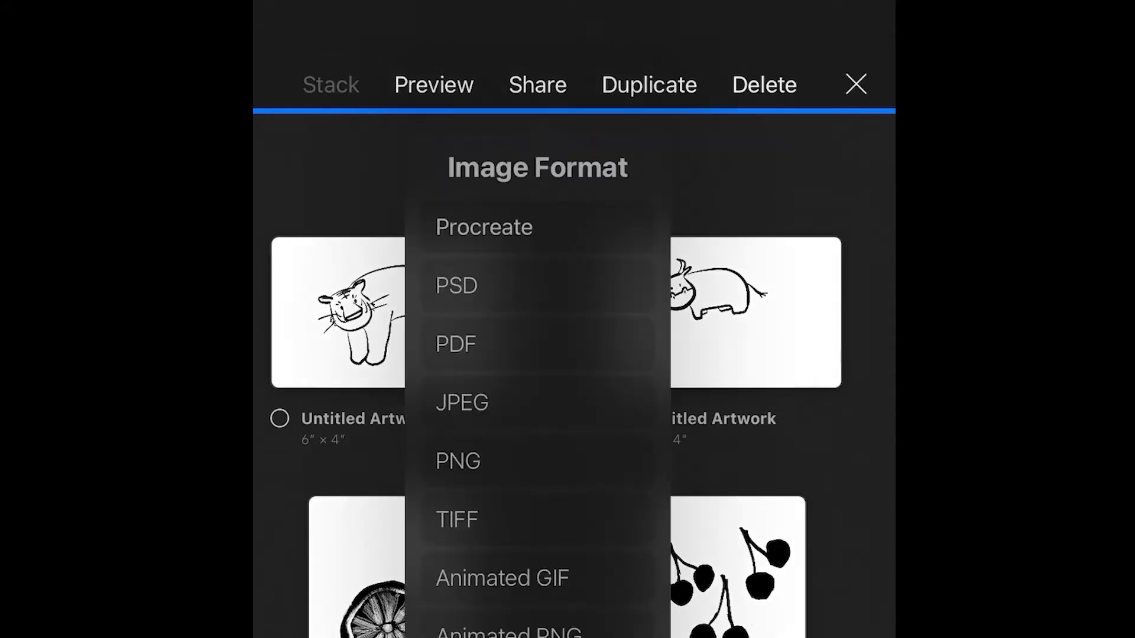
pyautogui.click(537, 285)
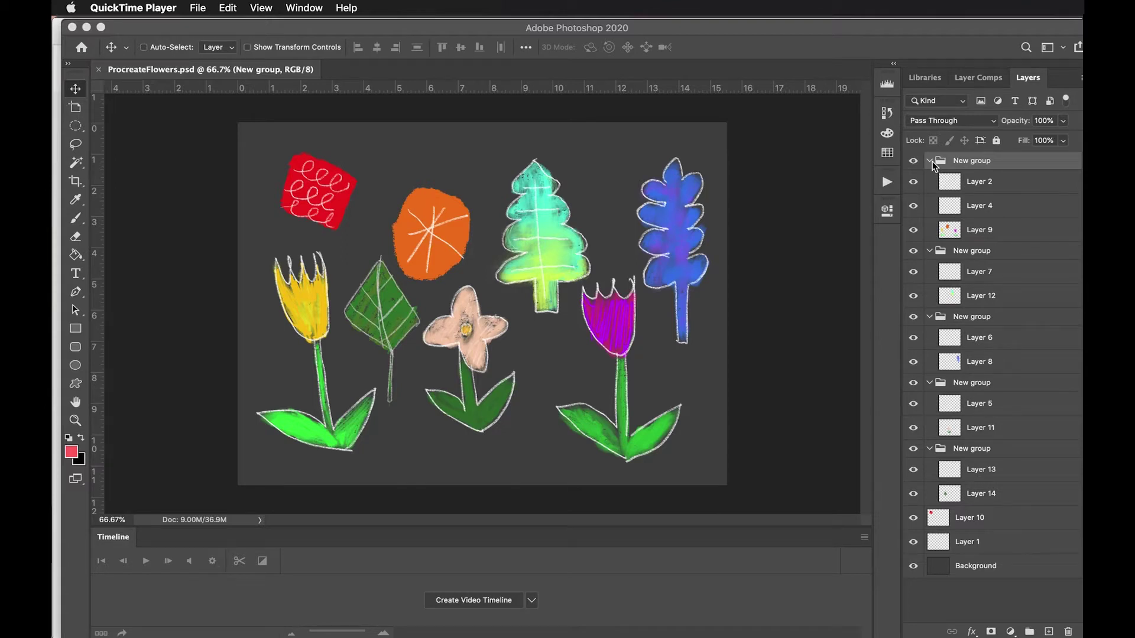
# Collapse the four flower layer groups in Photoshop's Layers panel
pyautogui.click(931, 161)
pyautogui.click(930, 161)
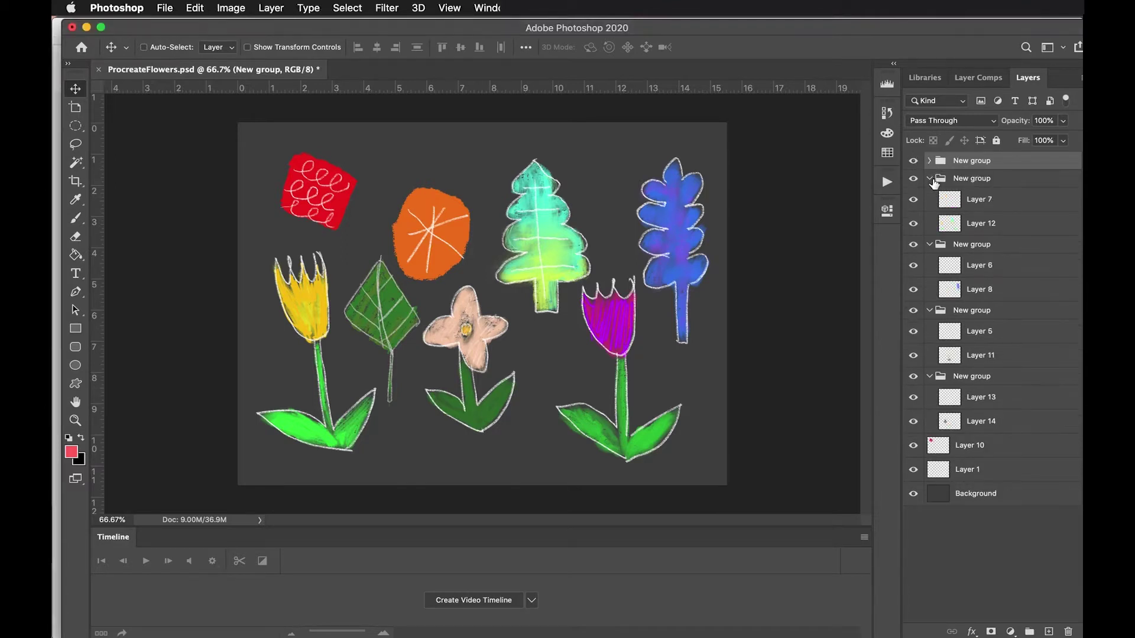
pyautogui.click(931, 178)
pyautogui.click(931, 198)
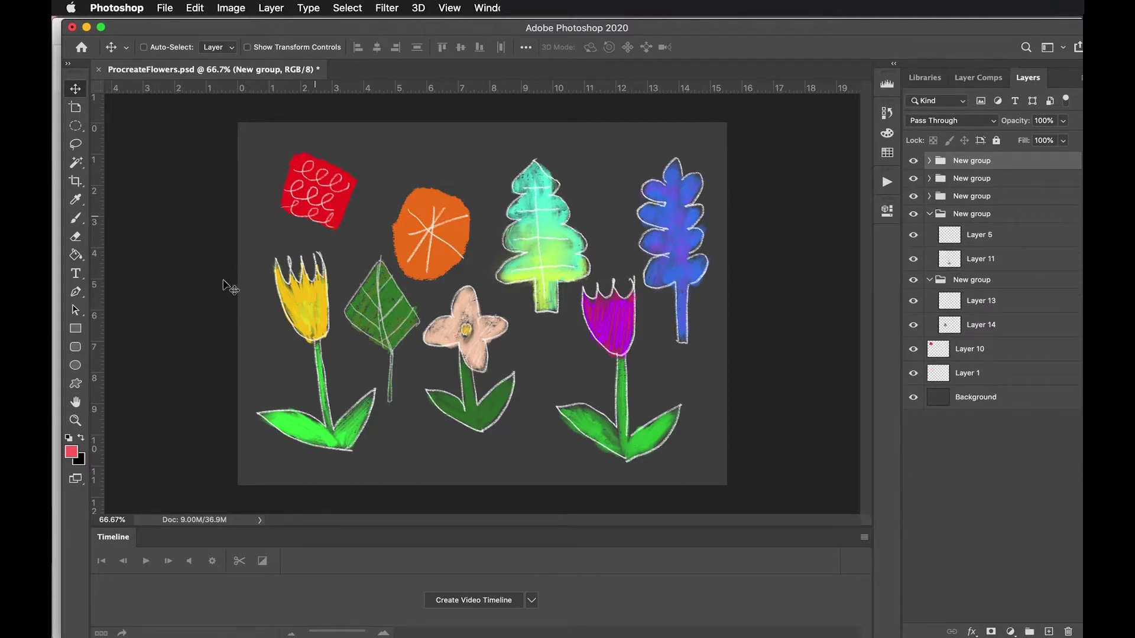
pyautogui.click(930, 214)
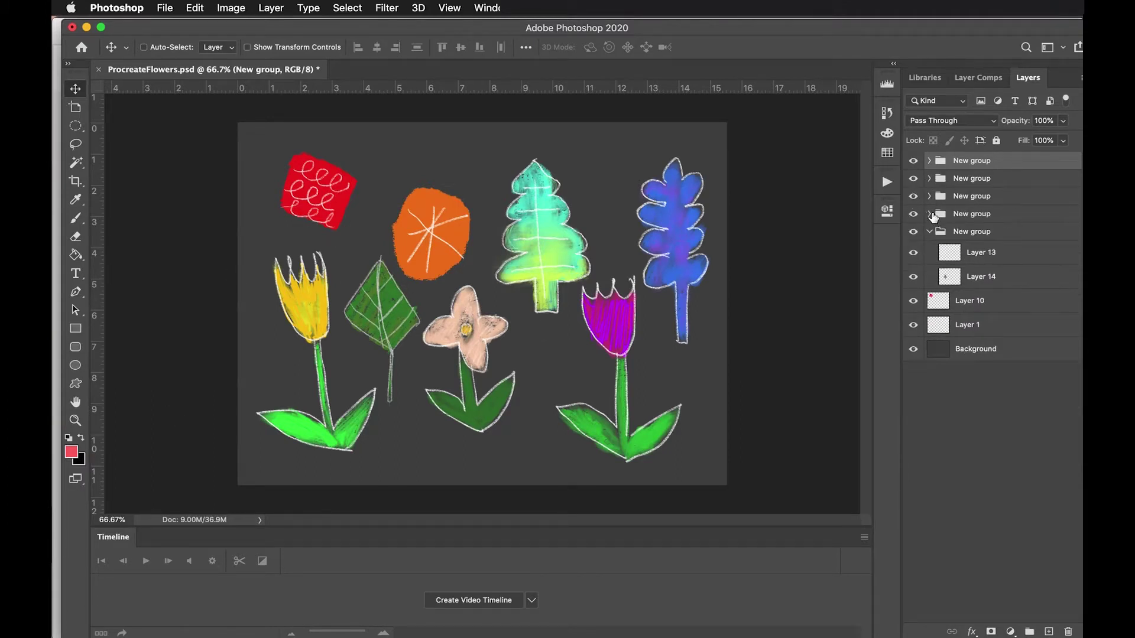
# Delete Layer 1 so Layer 10 sits above the Background
pyautogui.click(927, 331)
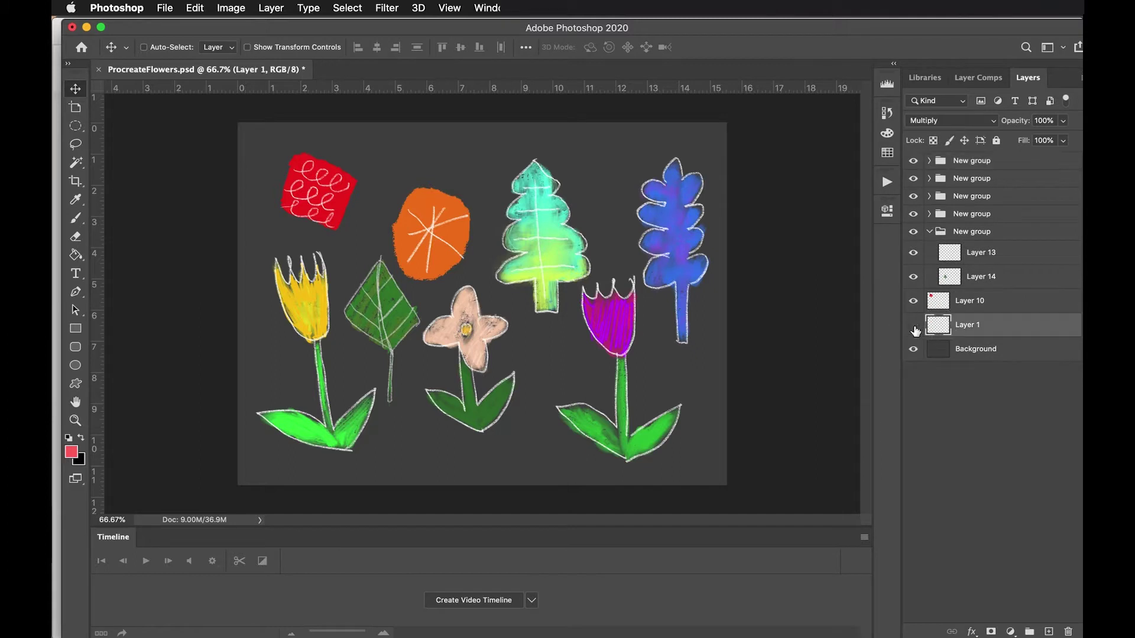
pyautogui.click(946, 302)
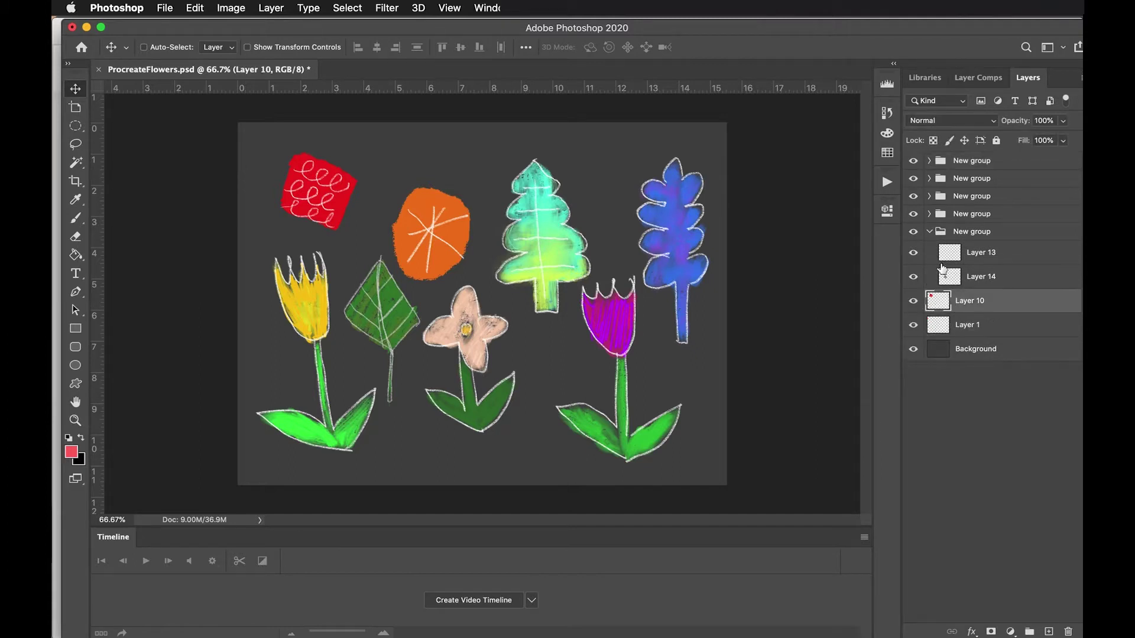
pyautogui.click(943, 323)
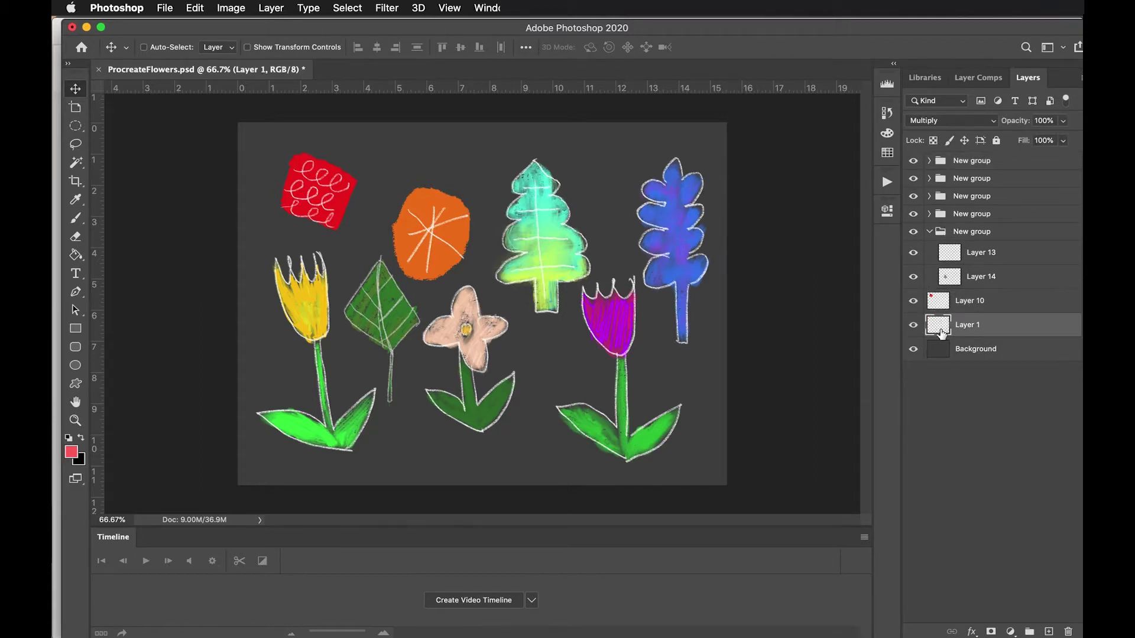
pyautogui.press('Delete')
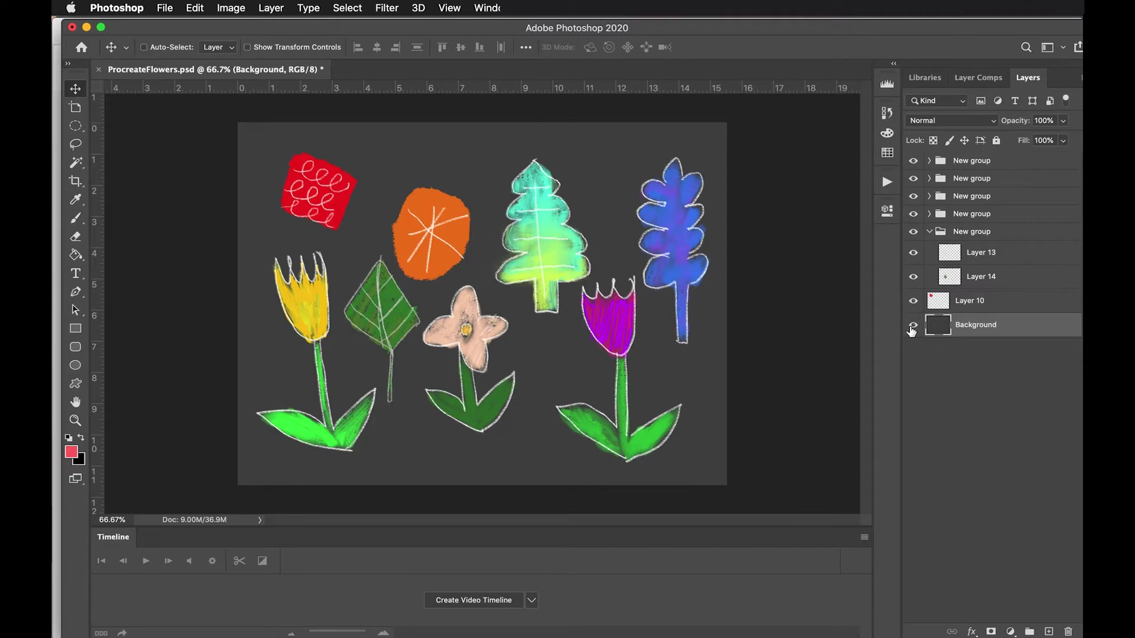
# Hide and delete the Background layer, collapse the Layer 13/14 group, and save the PSD
pyautogui.click(913, 325)
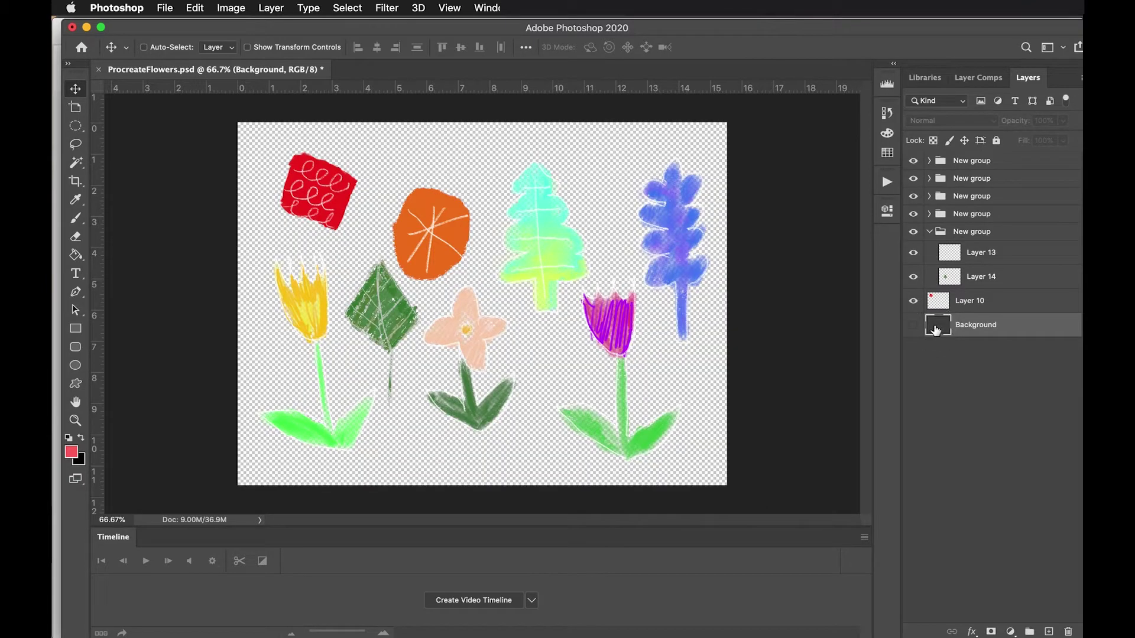
pyautogui.press('Delete')
pyautogui.click(958, 395)
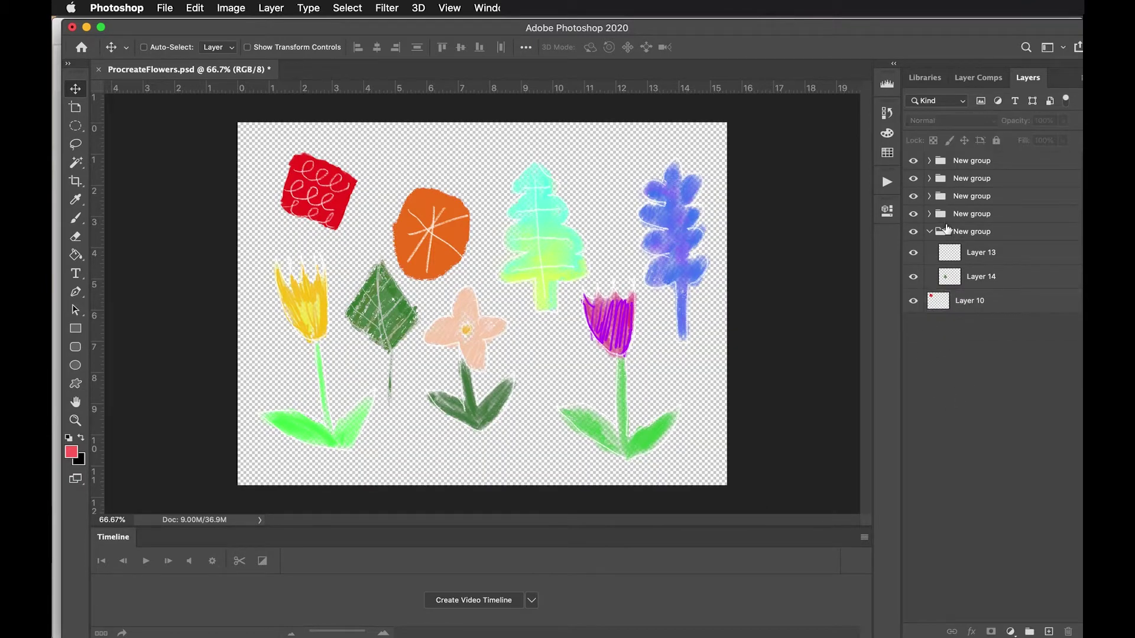
pyautogui.click(930, 232)
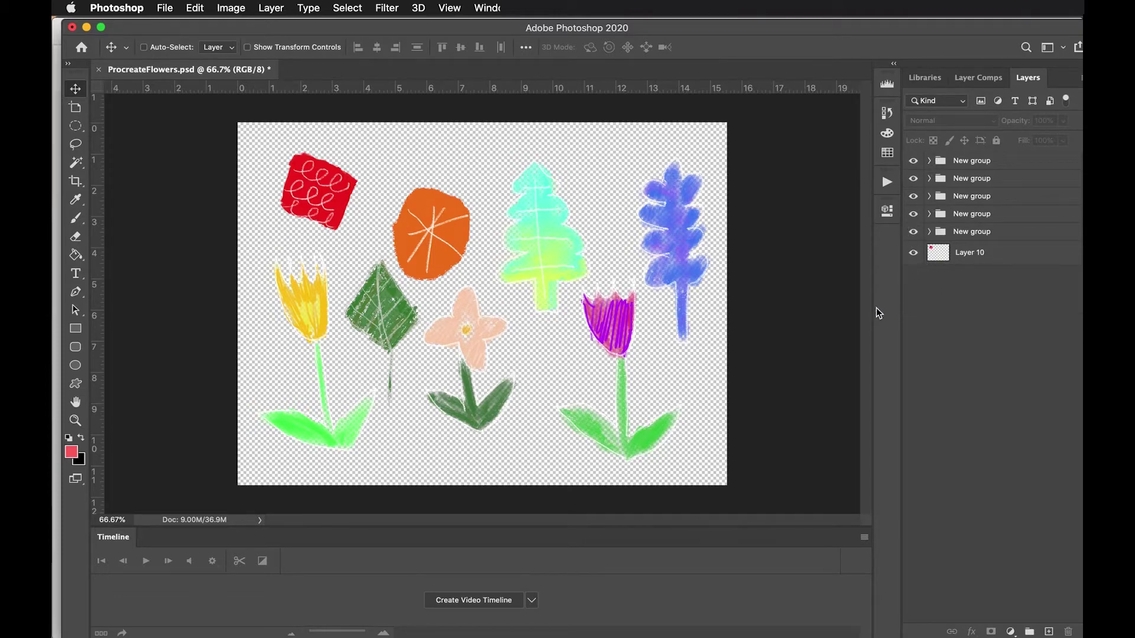
pyautogui.press('super+s')
# Switch to Aero and create a new project named 'ProcreateFlowers'
pyautogui.press('super+Tab')
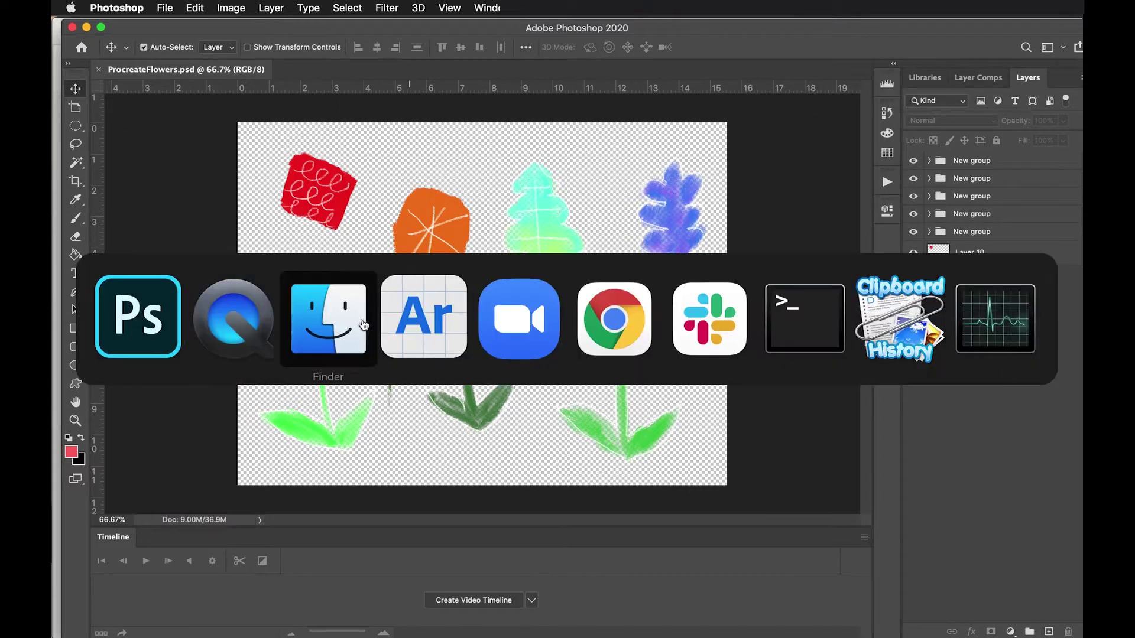
pyautogui.click(404, 331)
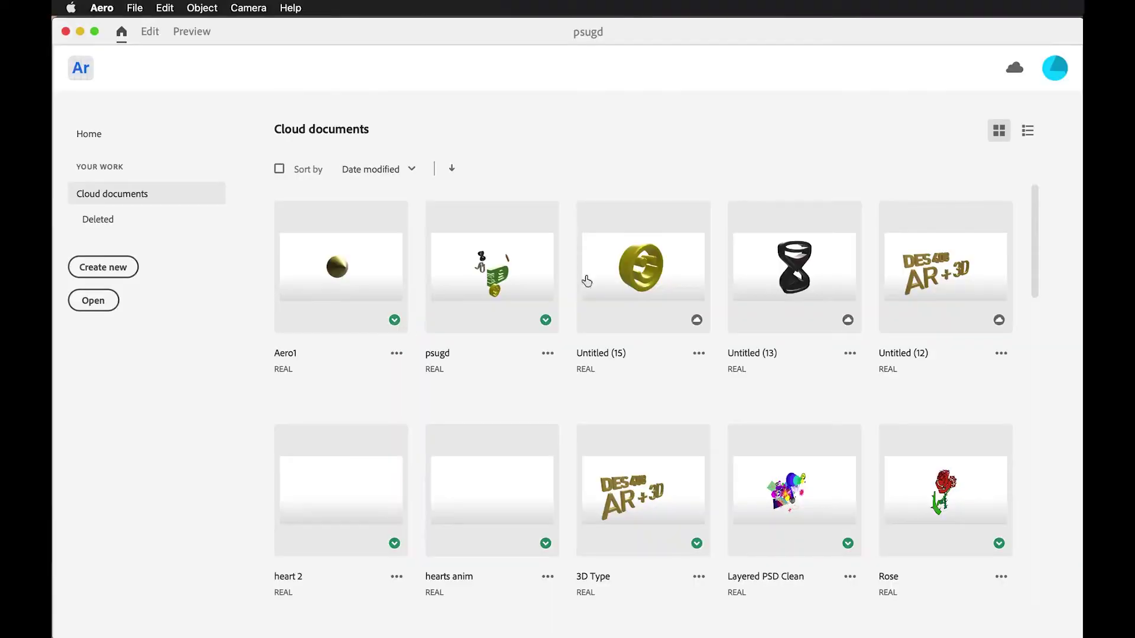
pyautogui.click(135, 276)
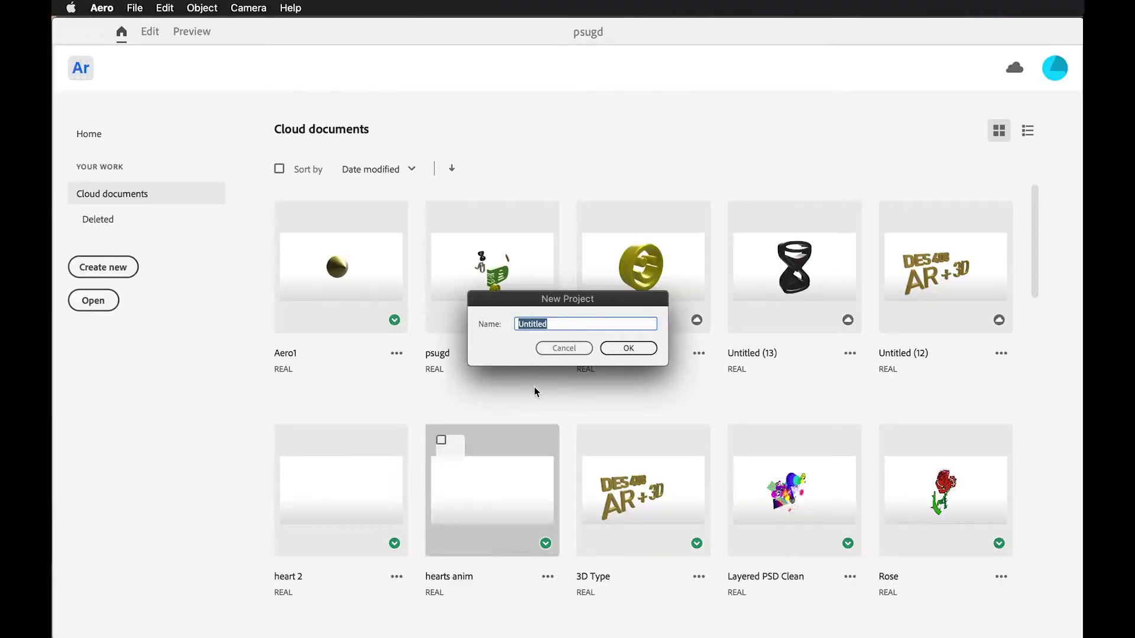
pyautogui.write('P')
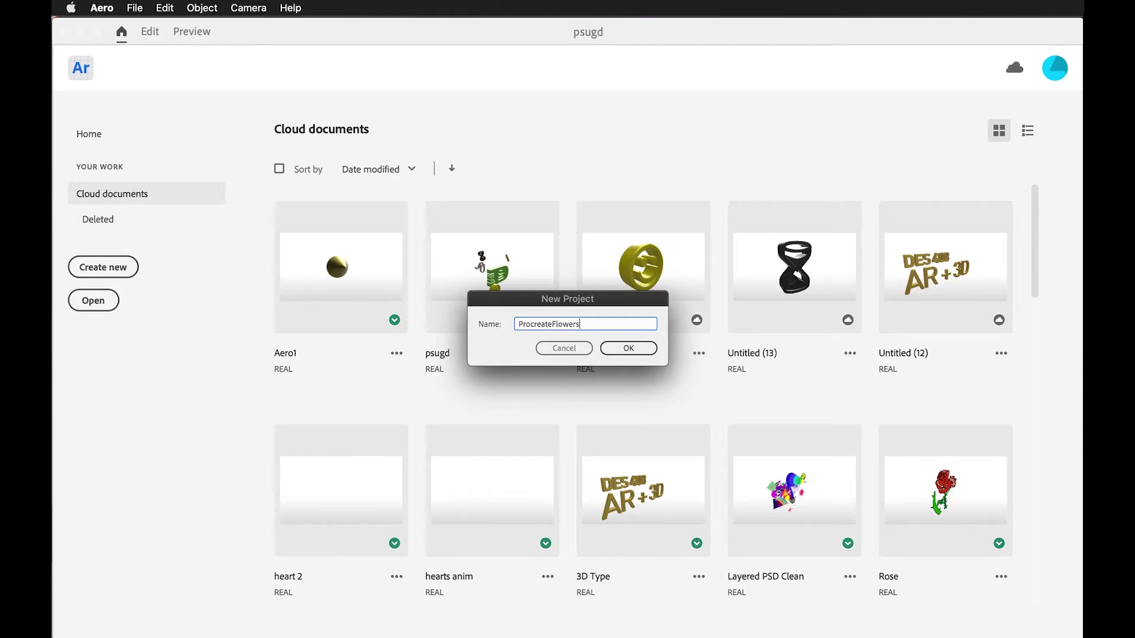
pyautogui.write('rocreateFlowers')
pyautogui.press('Return')
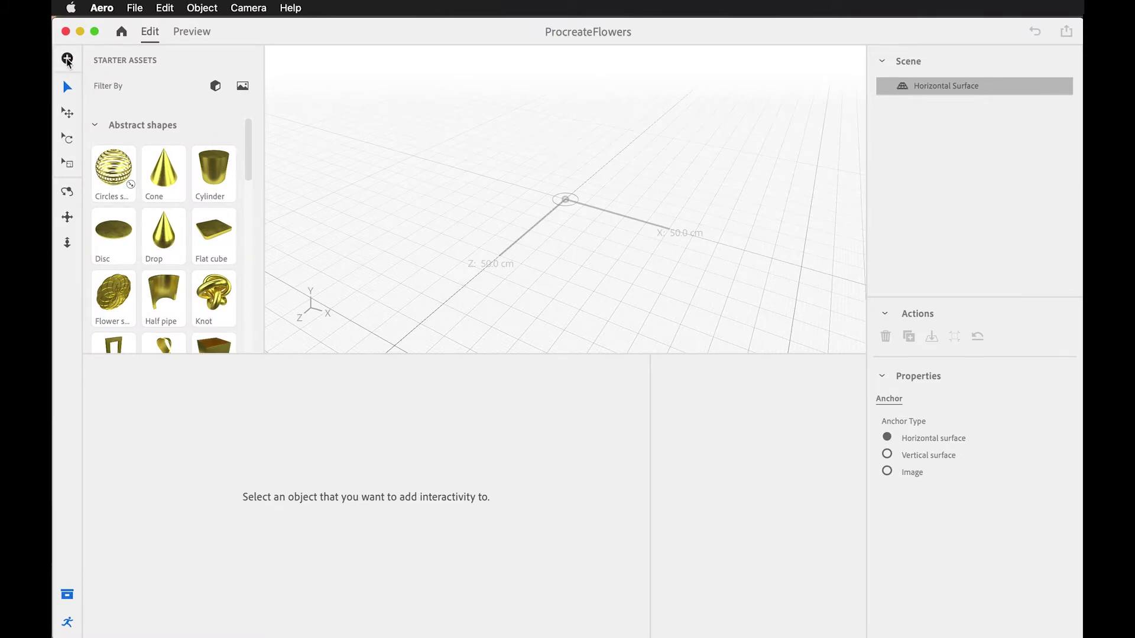
# Import ProcreateFlowers.psd from the DES408_AR > Procreate folder into the scene
pyautogui.click(67, 59)
pyautogui.click(532, 107)
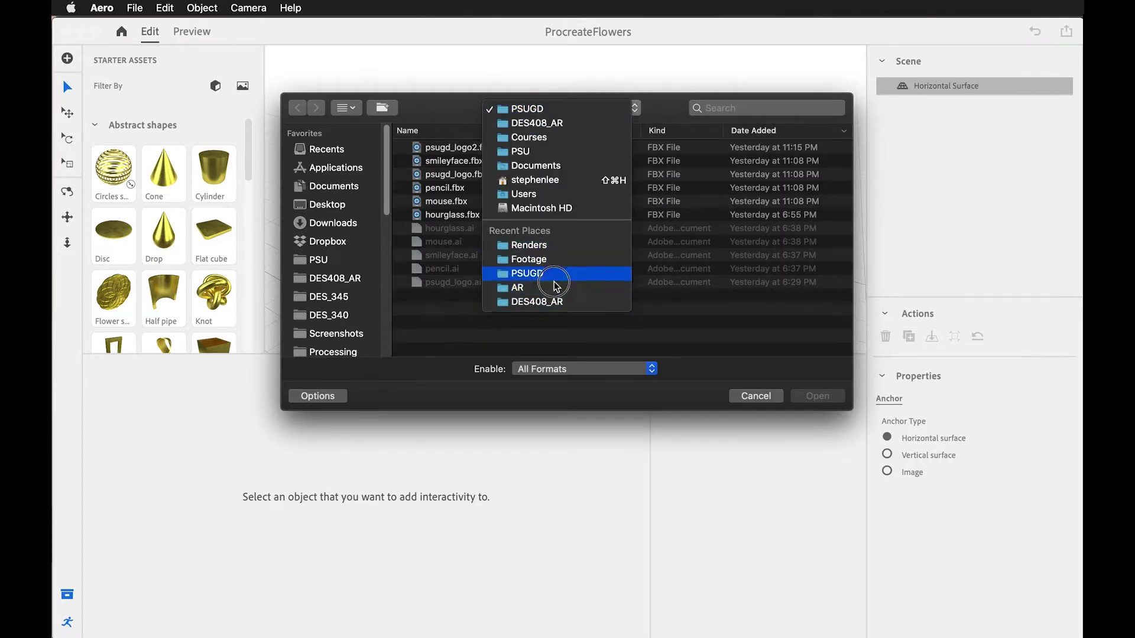
pyautogui.press('Escape')
pyautogui.press('super+Up')
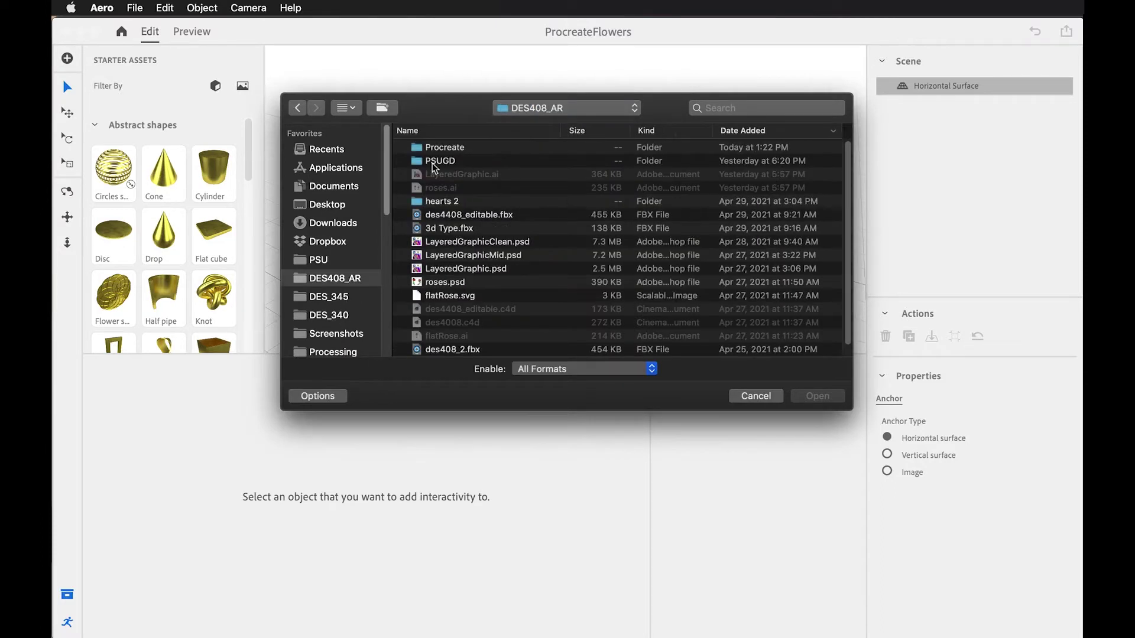
pyautogui.doubleClick(441, 153)
pyautogui.click(441, 149)
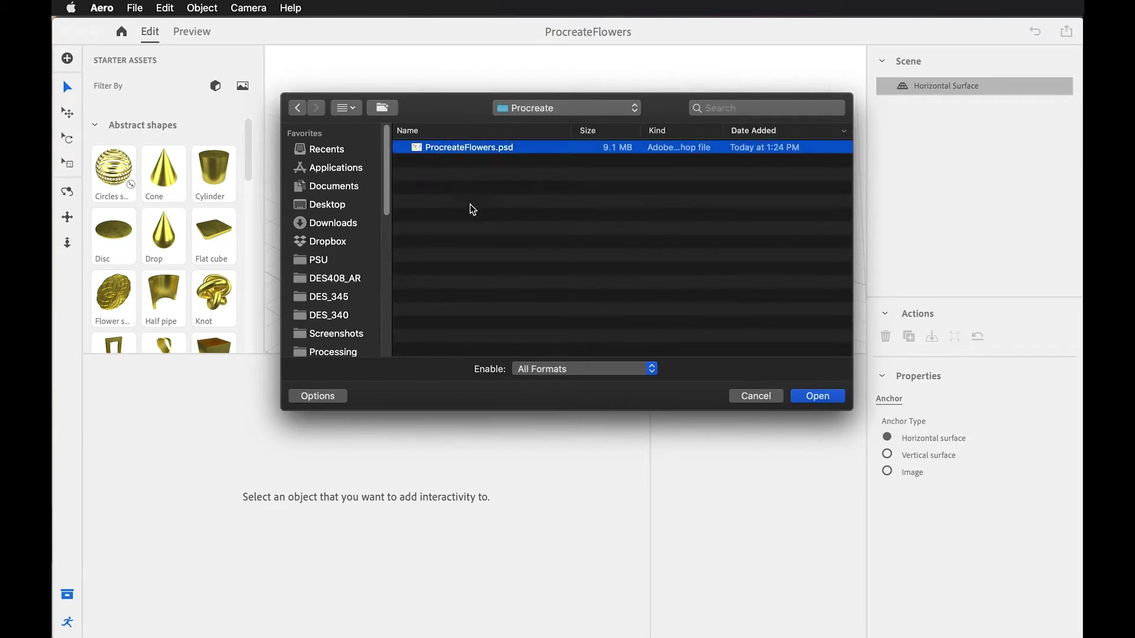
pyautogui.click(806, 395)
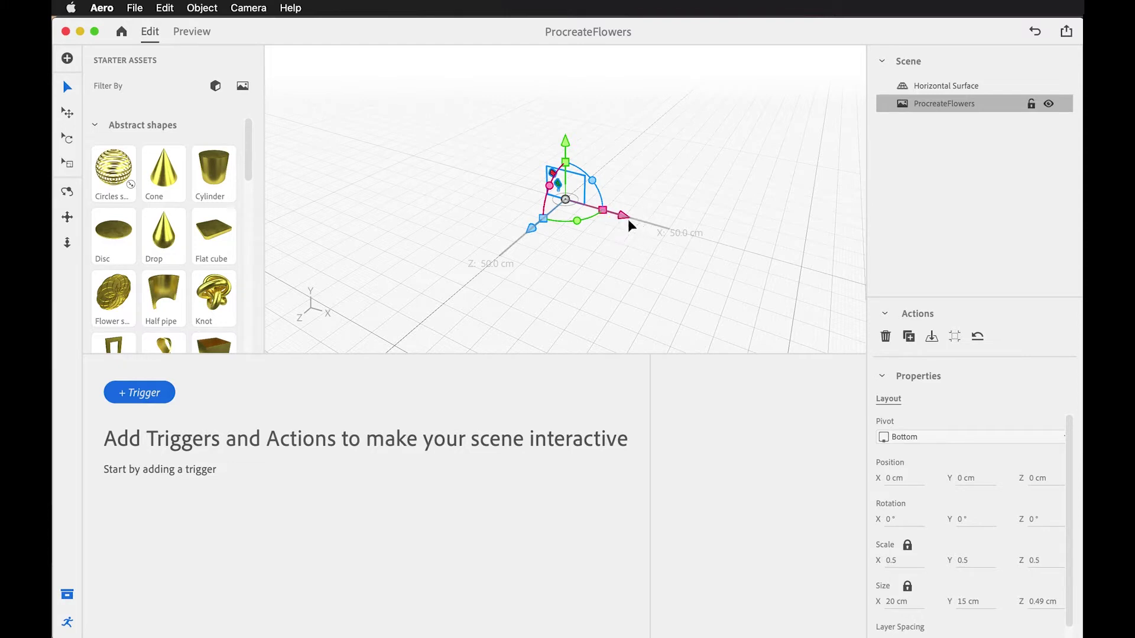
# Scale the ProcreateFlowers image to 2.4 and view the board from the front
pyautogui.moveTo(604, 212); pyautogui.dragTo(805, 254)
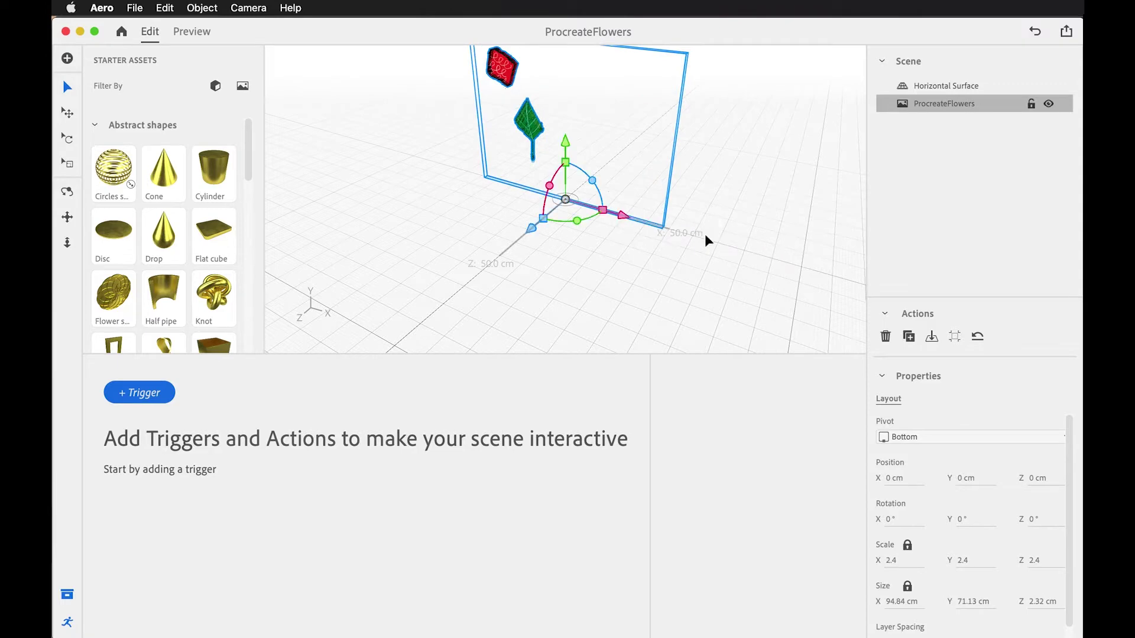
pyautogui.keyDown('alt'); pyautogui.moveTo(609, 254); pyautogui.dragTo(587, 178); pyautogui.keyUp('alt')
pyautogui.keyDown('alt'); pyautogui.moveTo(584, 220); pyautogui.dragTo(664, 319); pyautogui.keyUp('alt')
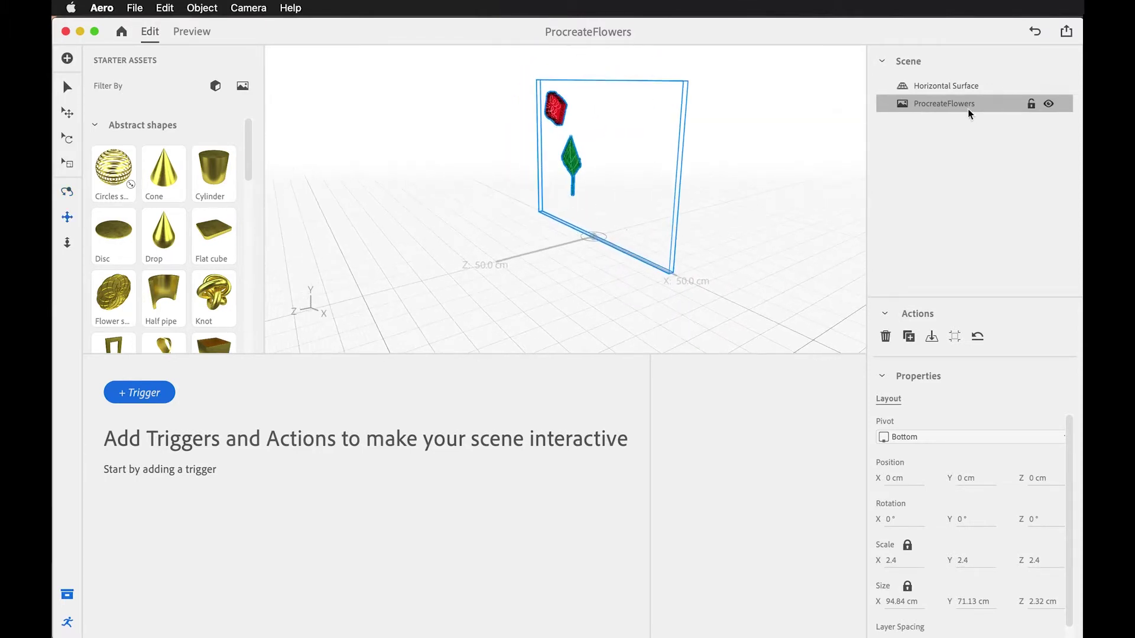
pyautogui.click(958, 87)
pyautogui.click(940, 103)
# Back in Photoshop, expand the flower layer groups to inspect their layers
pyautogui.press('super+Tab')
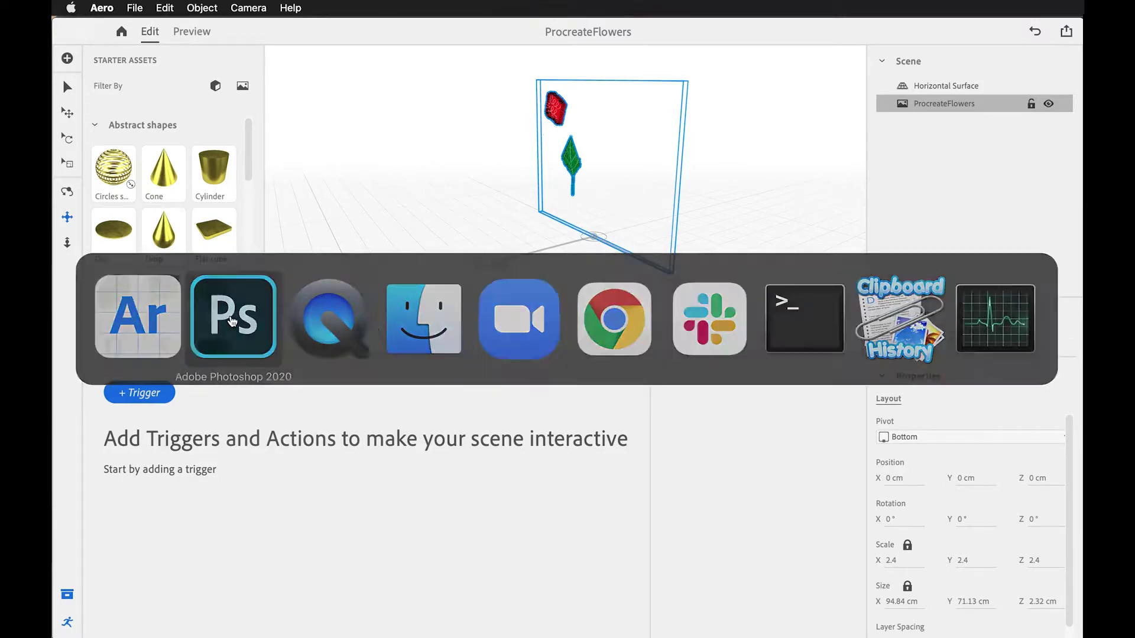
pyautogui.click(232, 321)
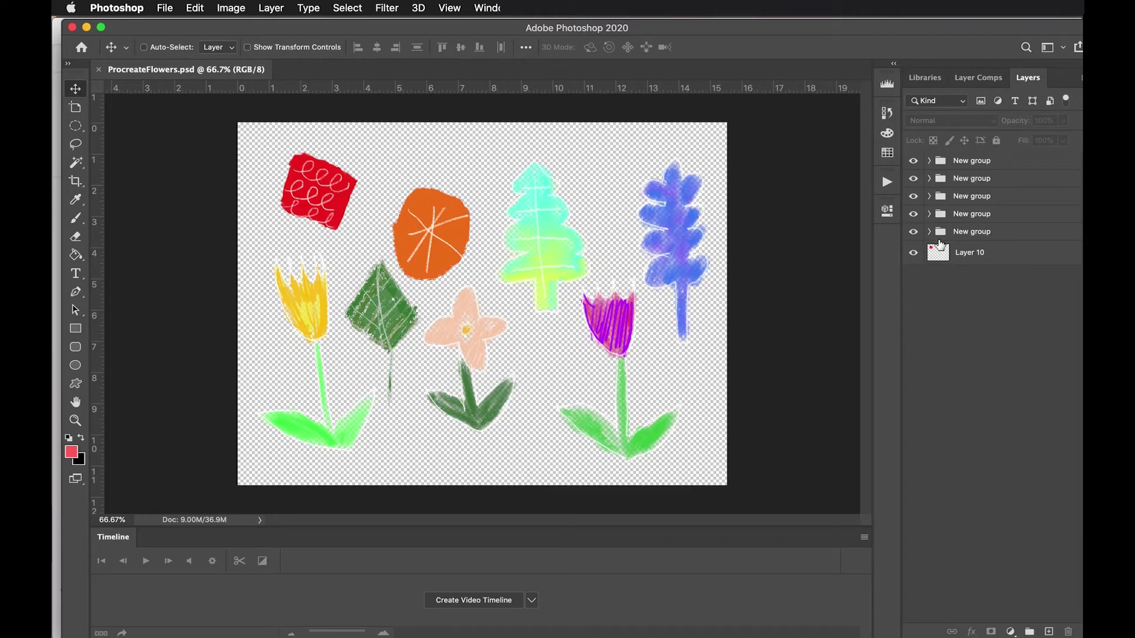
pyautogui.click(933, 233)
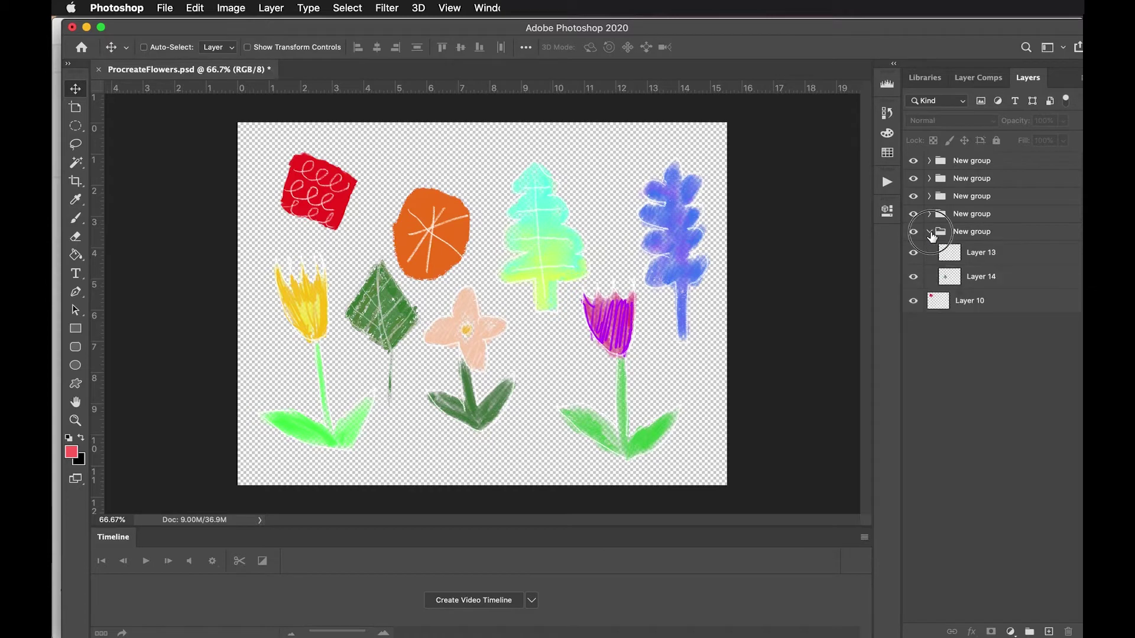
pyautogui.click(931, 232)
pyautogui.click(929, 217)
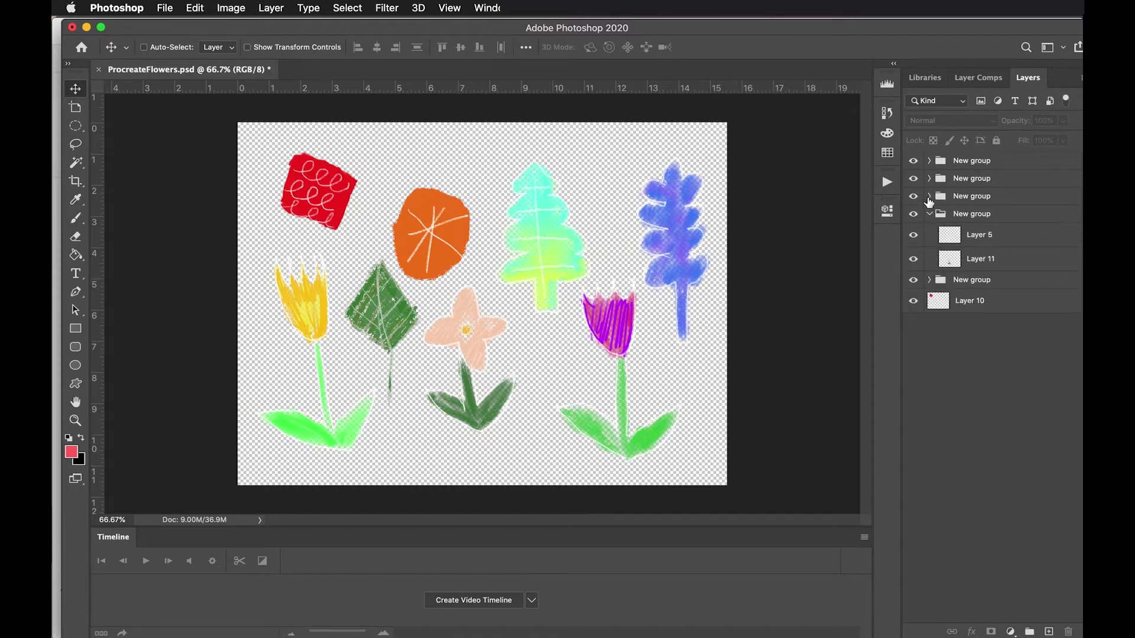
pyautogui.click(929, 197)
pyautogui.click(930, 179)
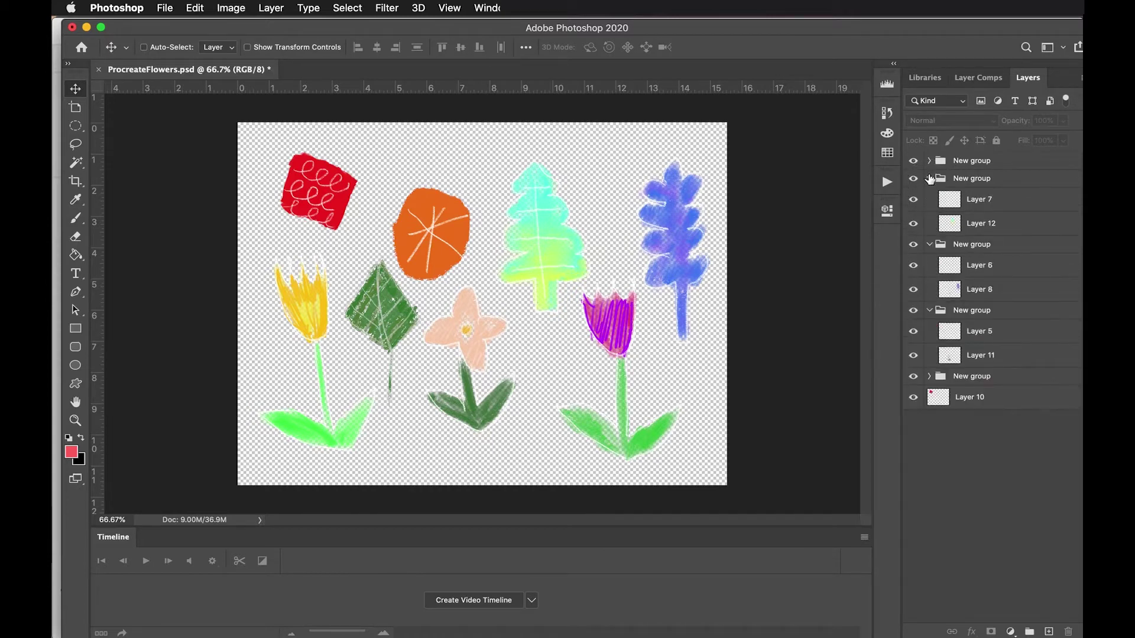
pyautogui.click(930, 162)
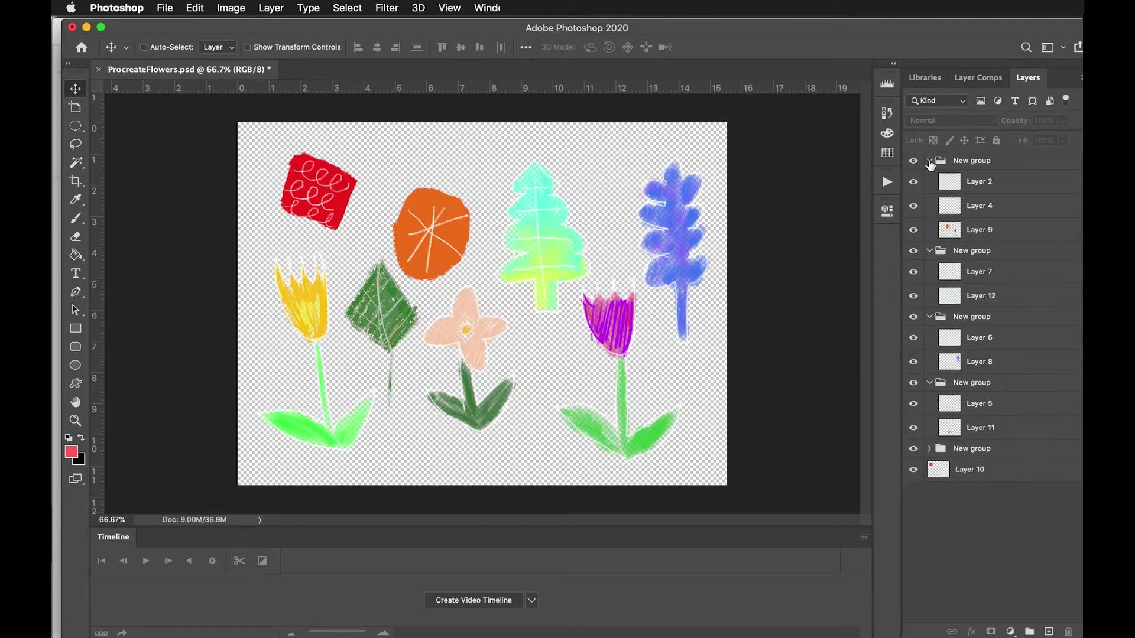
# Collapse the groups and merge the top flower group into one layer with Cmd+E
pyautogui.click(930, 161)
pyautogui.click(937, 178)
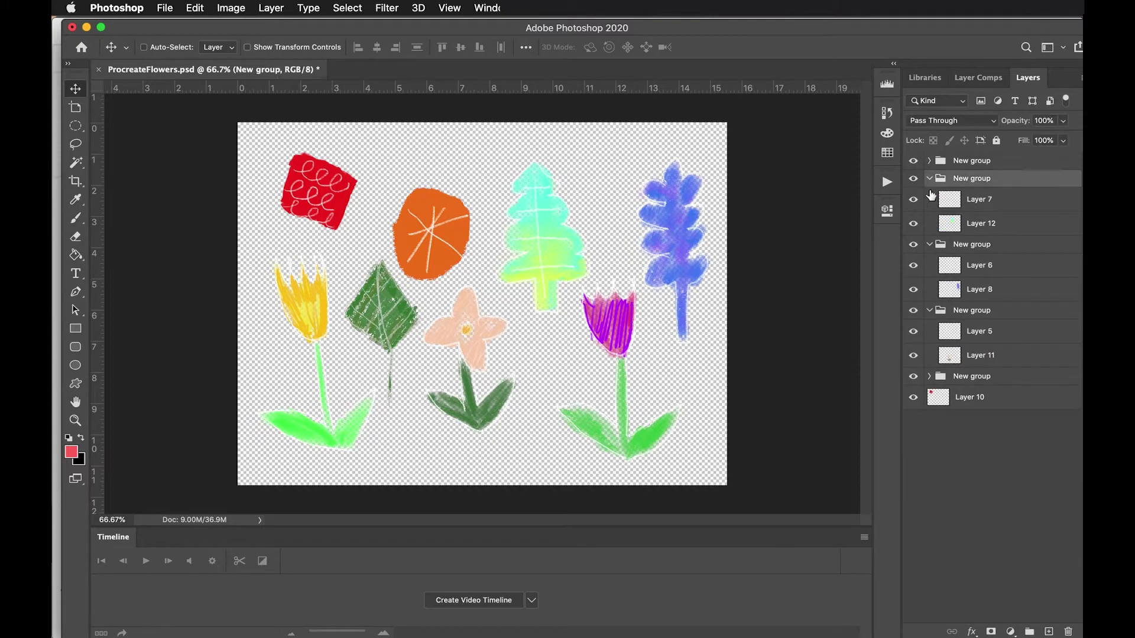
pyautogui.click(934, 242)
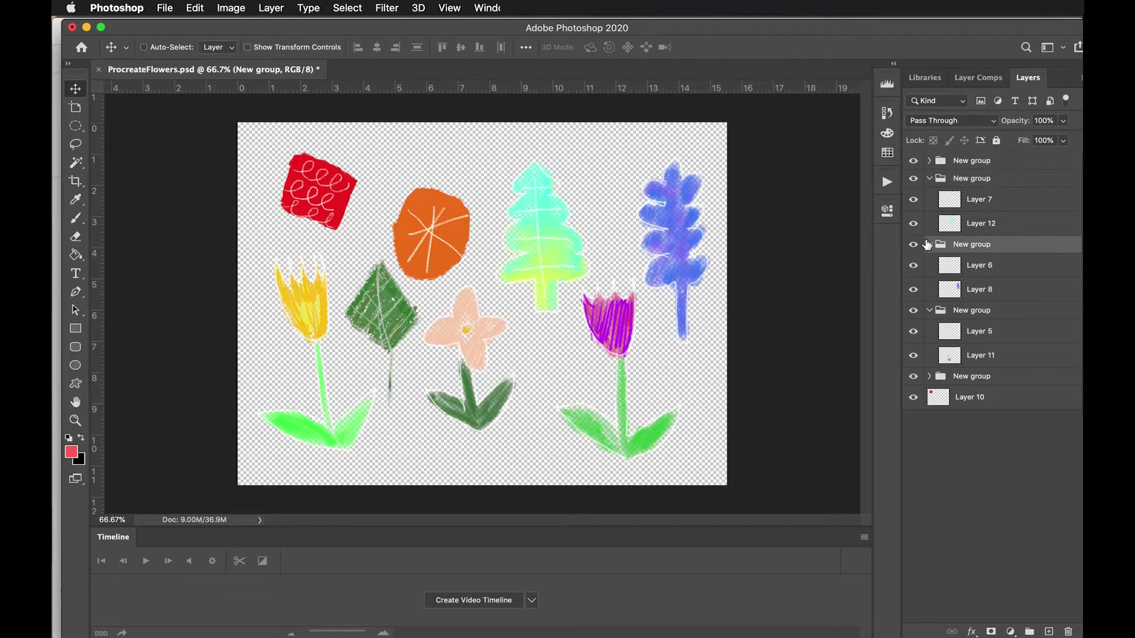
pyautogui.click(930, 179)
pyautogui.click(940, 164)
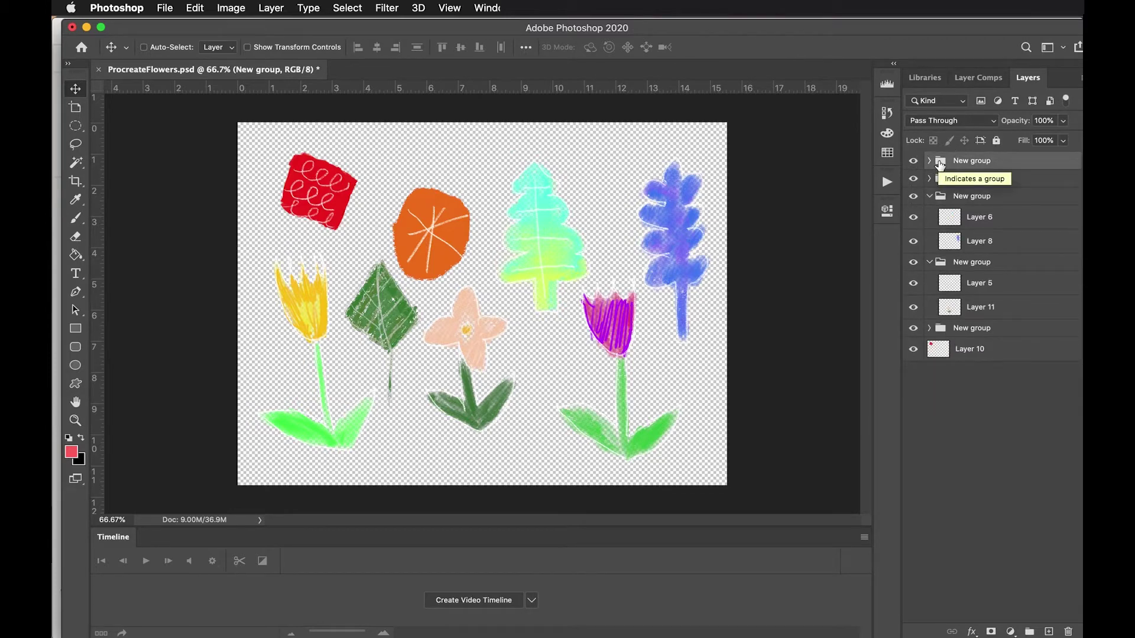
pyautogui.press('super+e')
# Merge the second through fifth flower groups into single layers
pyautogui.click(945, 187)
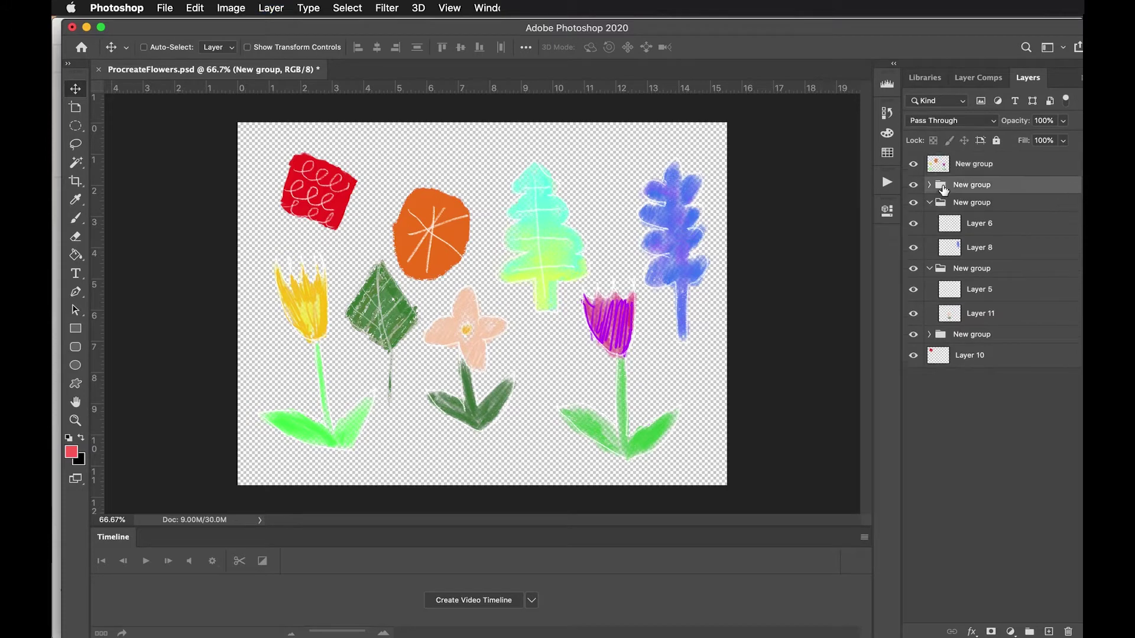
pyautogui.press('super+e')
pyautogui.click(941, 210)
pyautogui.press('super+e')
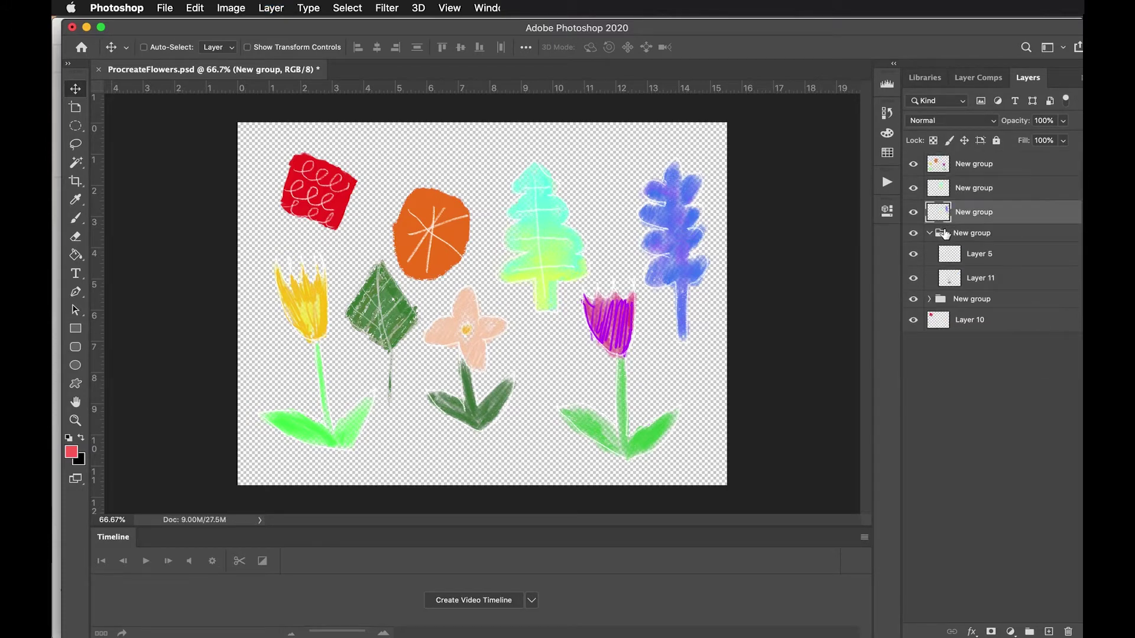
pyautogui.click(946, 235)
pyautogui.press('super+e')
pyautogui.click(941, 257)
pyautogui.press('super+e')
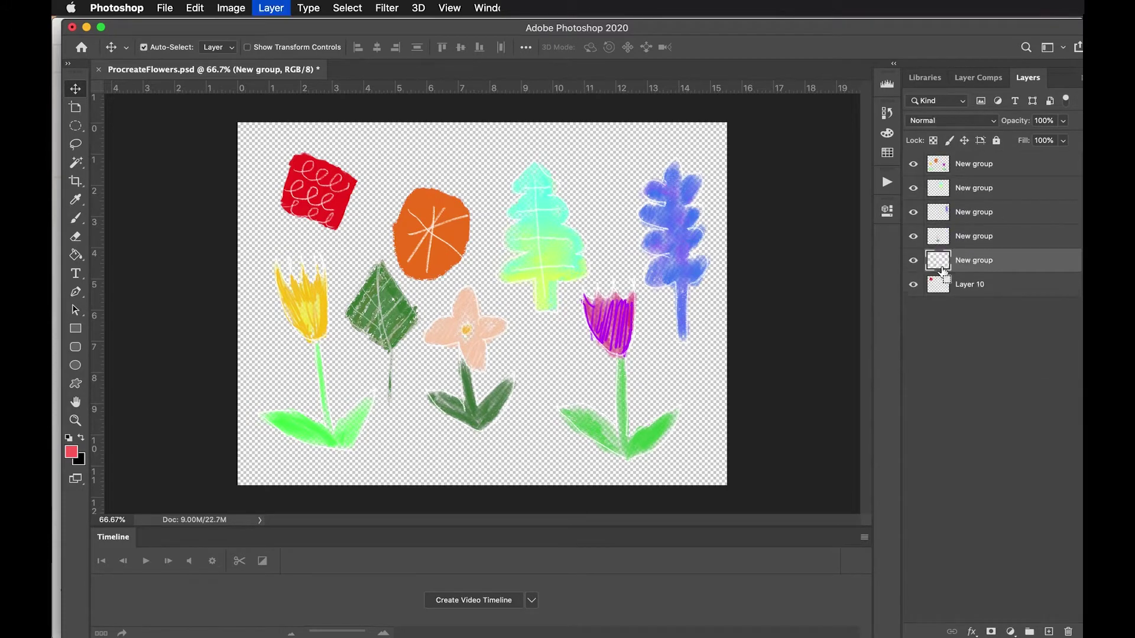
# Solo each merged layer and Layer 10 in turn to check its contents, then choose Save As
pyautogui.click(946, 358)
pyautogui.click(914, 166)
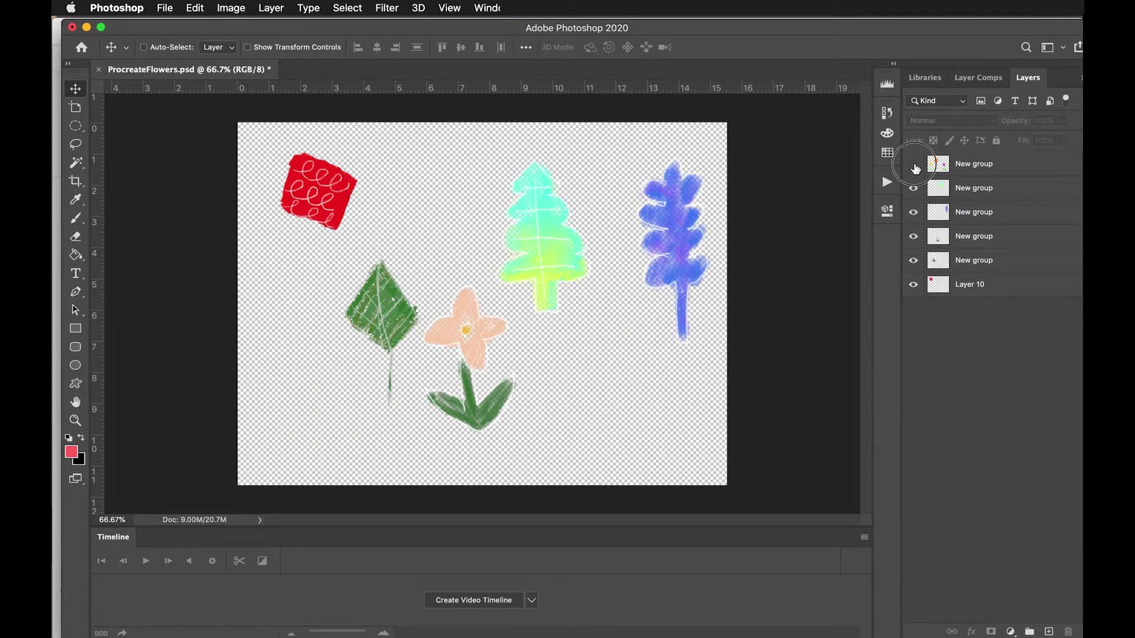
pyautogui.click(914, 166)
pyautogui.keyDown('alt'); pyautogui.click(914, 167); pyautogui.keyUp('alt')
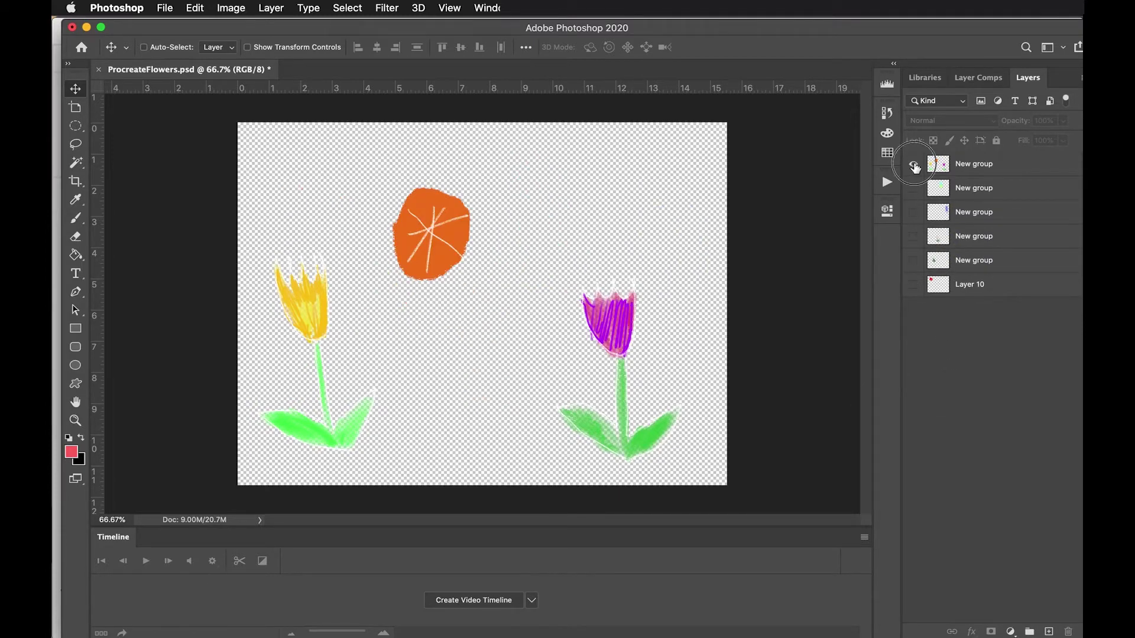
pyautogui.keyDown('alt'); pyautogui.click(914, 167); pyautogui.keyUp('alt')
pyautogui.keyDown('alt'); pyautogui.click(914, 189); pyautogui.keyUp('alt')
pyautogui.keyDown('alt'); pyautogui.click(914, 189); pyautogui.keyUp('alt')
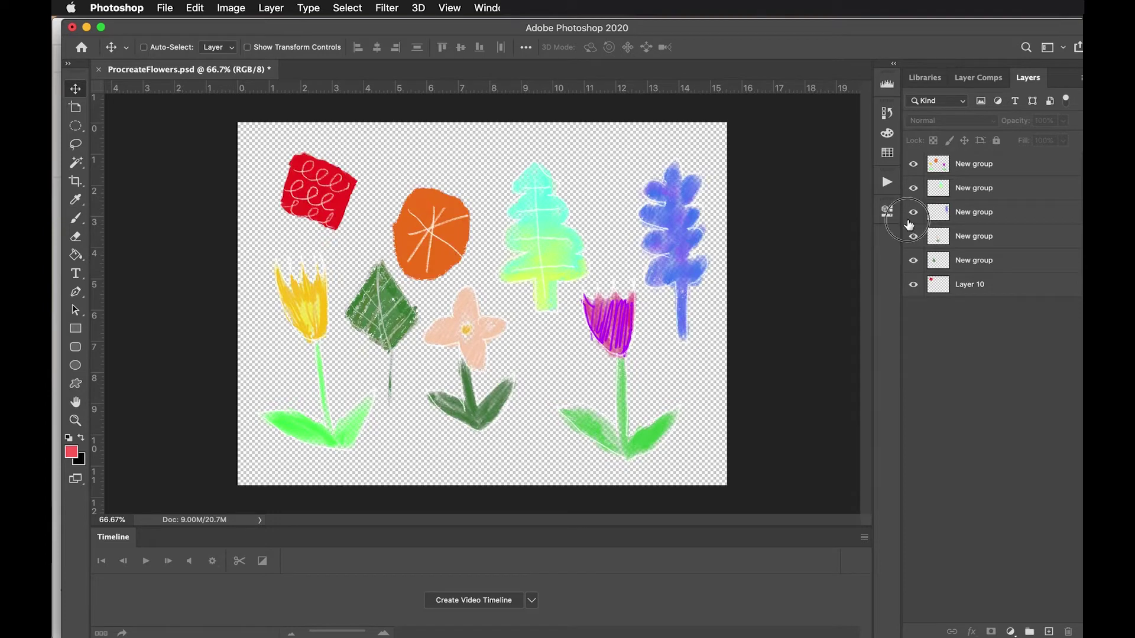
pyautogui.keyDown('alt'); pyautogui.click(914, 213); pyautogui.keyUp('alt')
pyautogui.keyDown('alt'); pyautogui.click(914, 213); pyautogui.keyUp('alt')
pyautogui.keyDown('alt'); pyautogui.click(914, 237); pyautogui.keyUp('alt')
pyautogui.keyDown('alt'); pyautogui.click(914, 237); pyautogui.keyUp('alt')
pyautogui.keyDown('alt'); pyautogui.click(915, 262); pyautogui.keyUp('alt')
pyautogui.keyDown('alt'); pyautogui.click(915, 262); pyautogui.keyUp('alt')
pyautogui.keyDown('alt'); pyautogui.click(914, 285); pyautogui.keyUp('alt')
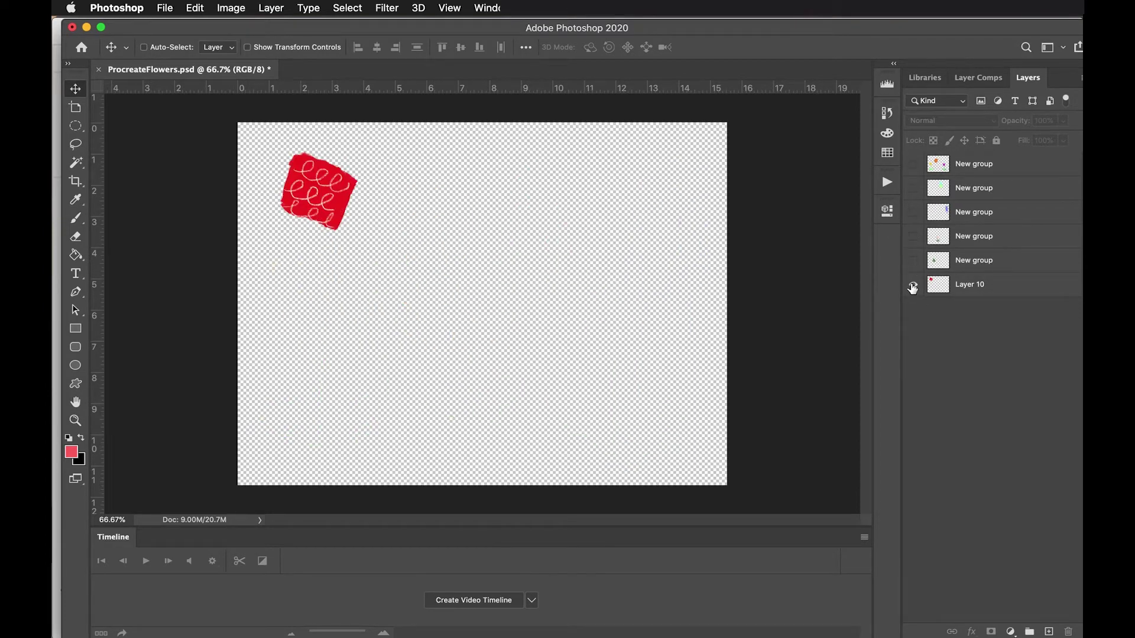
pyautogui.keyDown('alt'); pyautogui.click(914, 285); pyautogui.keyUp('alt')
pyautogui.press('super+shift+s')
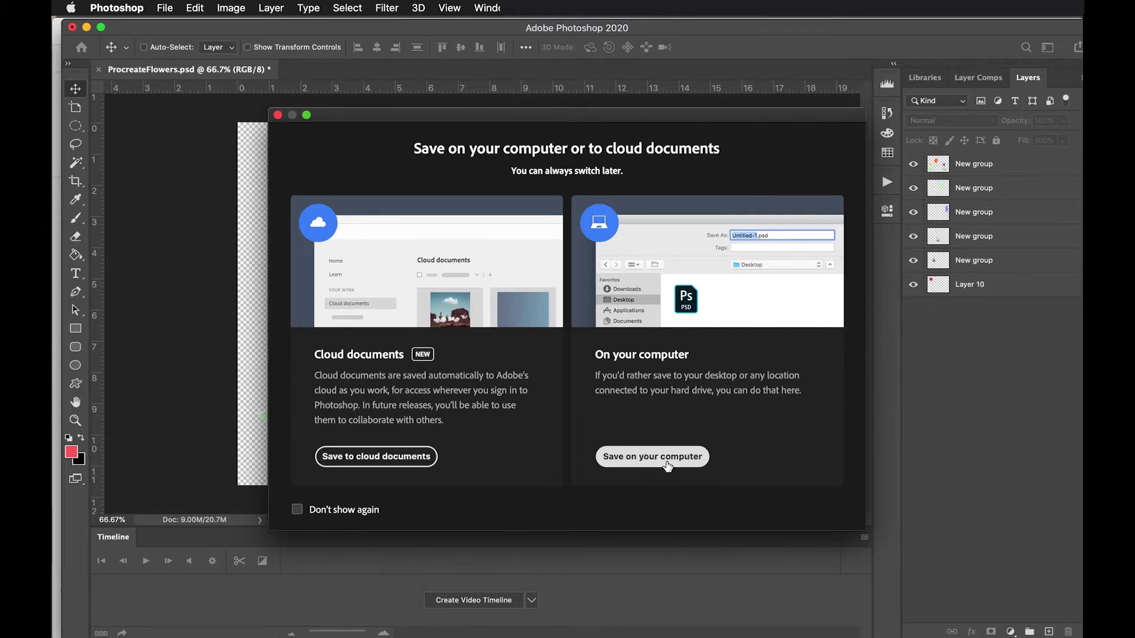
# Save the document on the computer as ProcreateFlowers2.psd
pyautogui.click(667, 466)
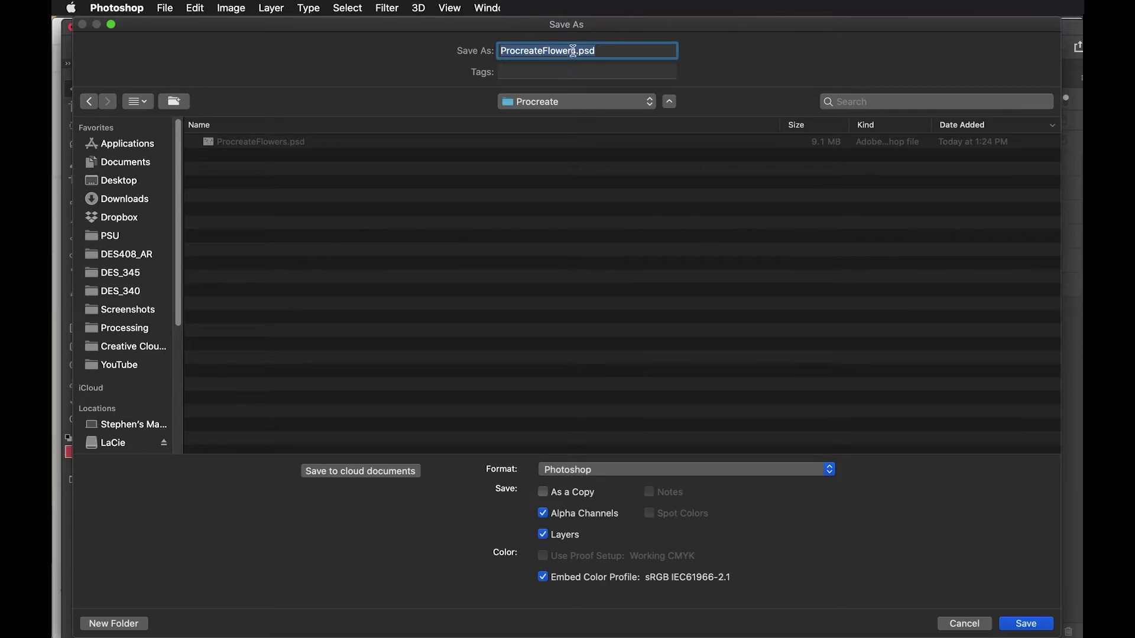
pyautogui.click(580, 51)
pyautogui.write('2')
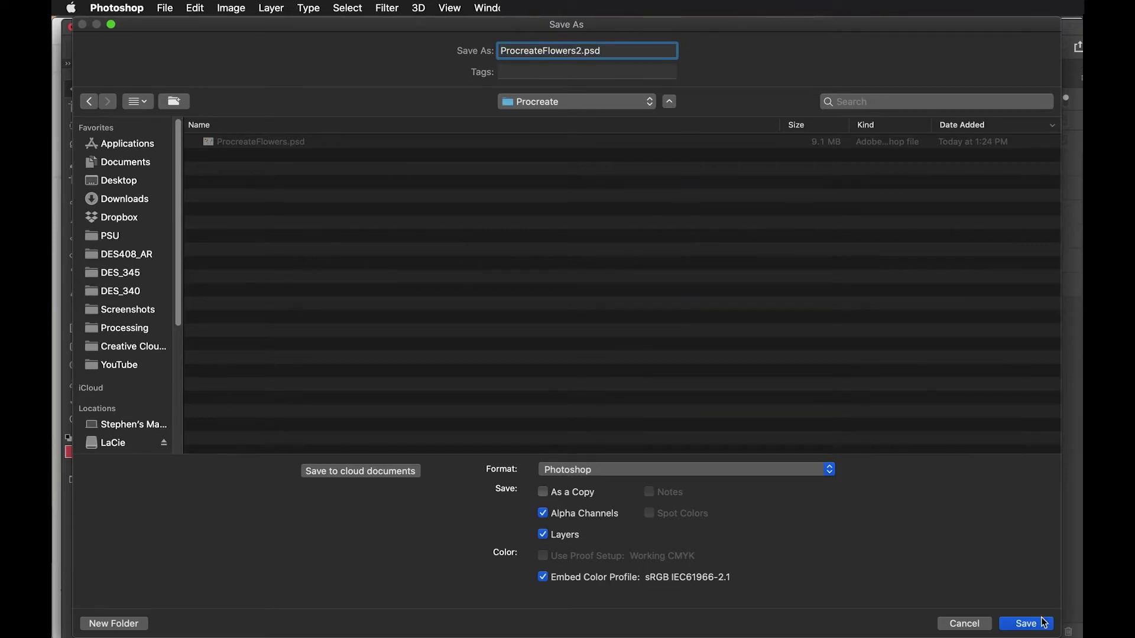
pyautogui.click(1042, 624)
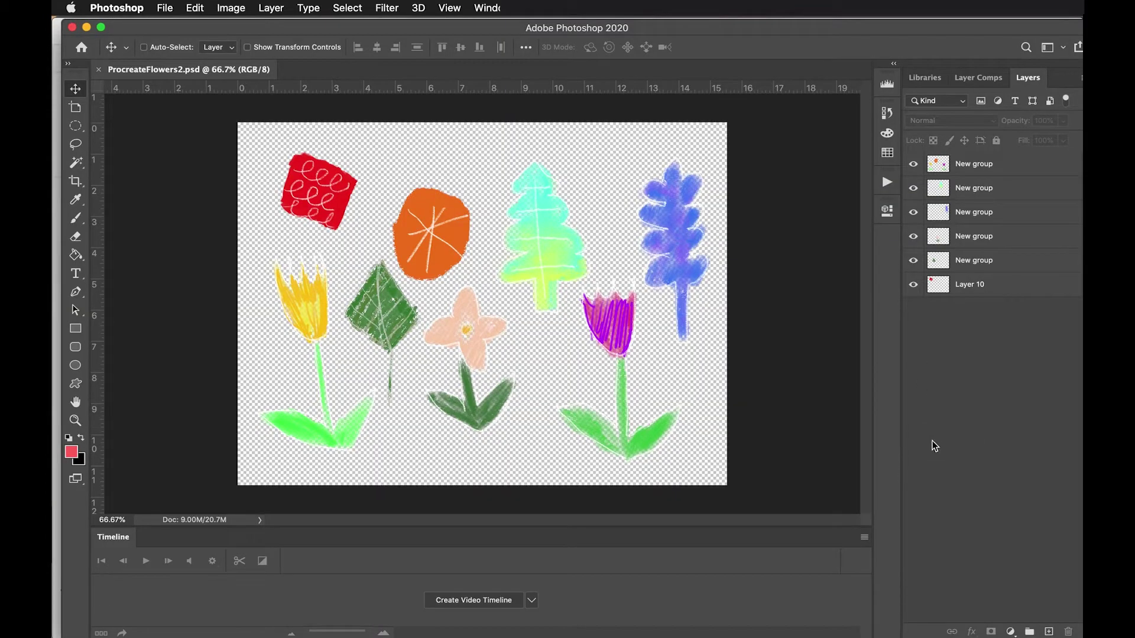
pyautogui.press('super+Tab')
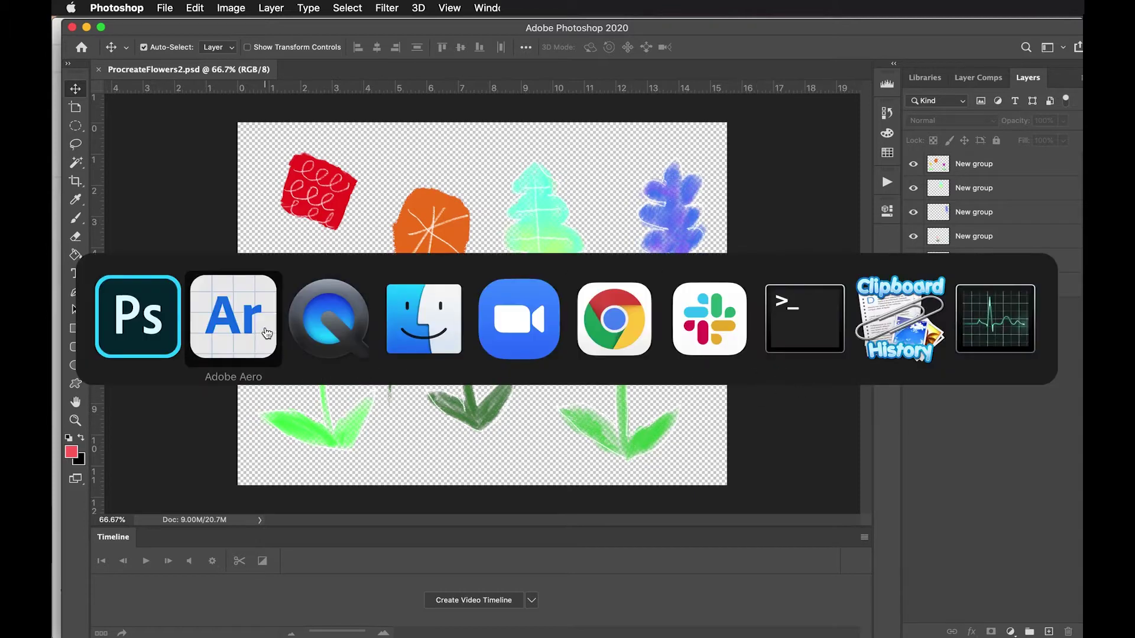
# Remove the old flower image and import ProcreateFlowers2.psd into the scene
pyautogui.press('Delete')
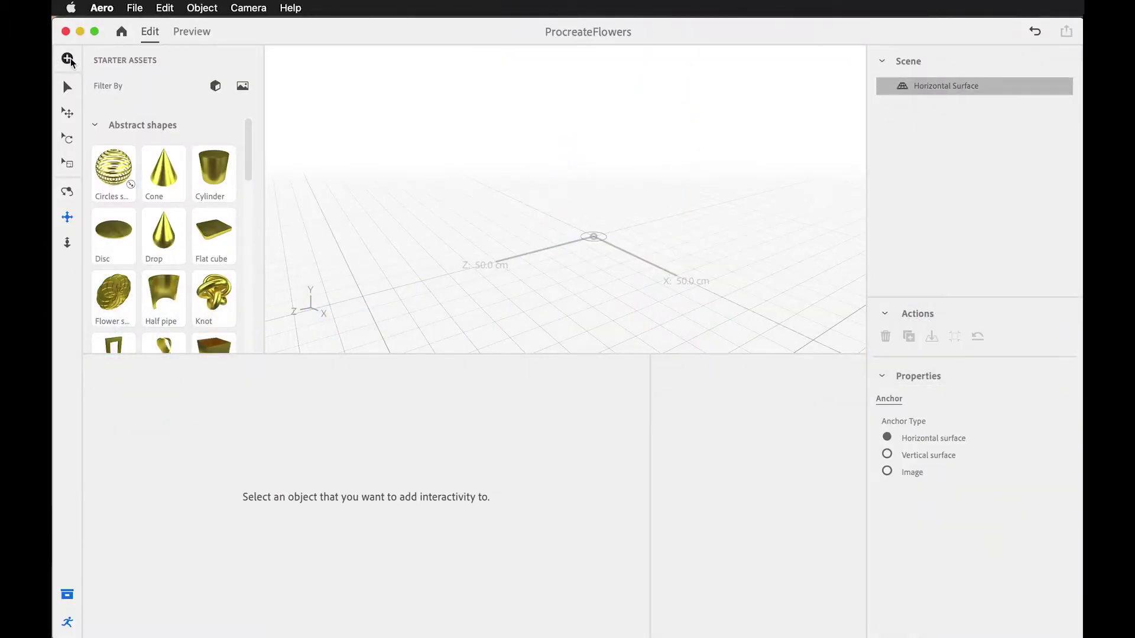
pyautogui.click(68, 59)
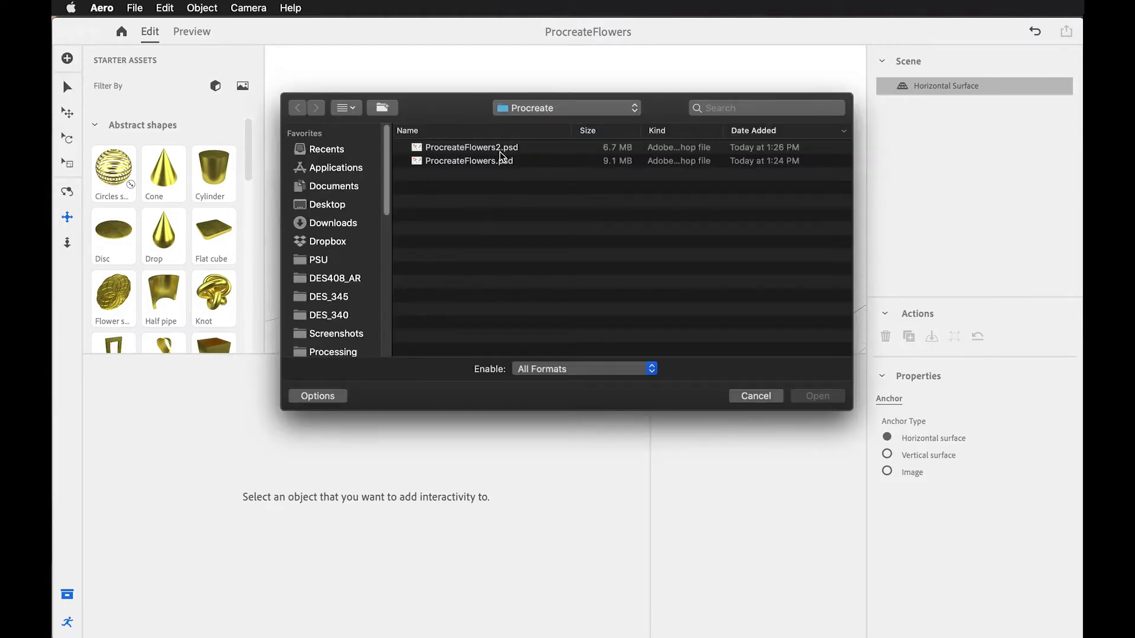
pyautogui.click(500, 151)
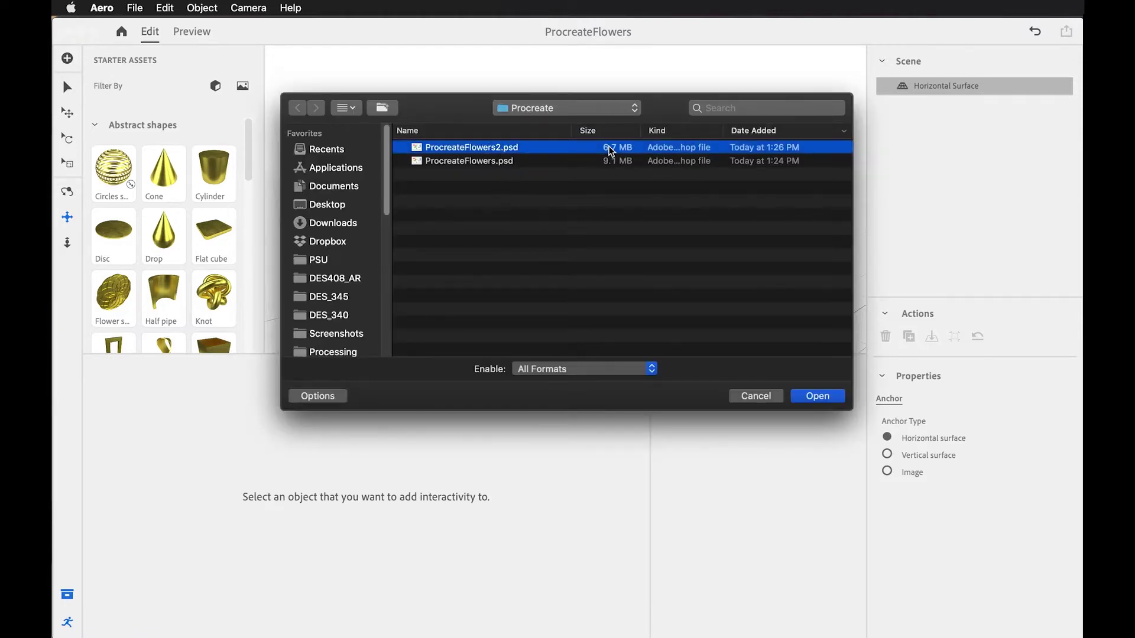
pyautogui.doubleClick(622, 149)
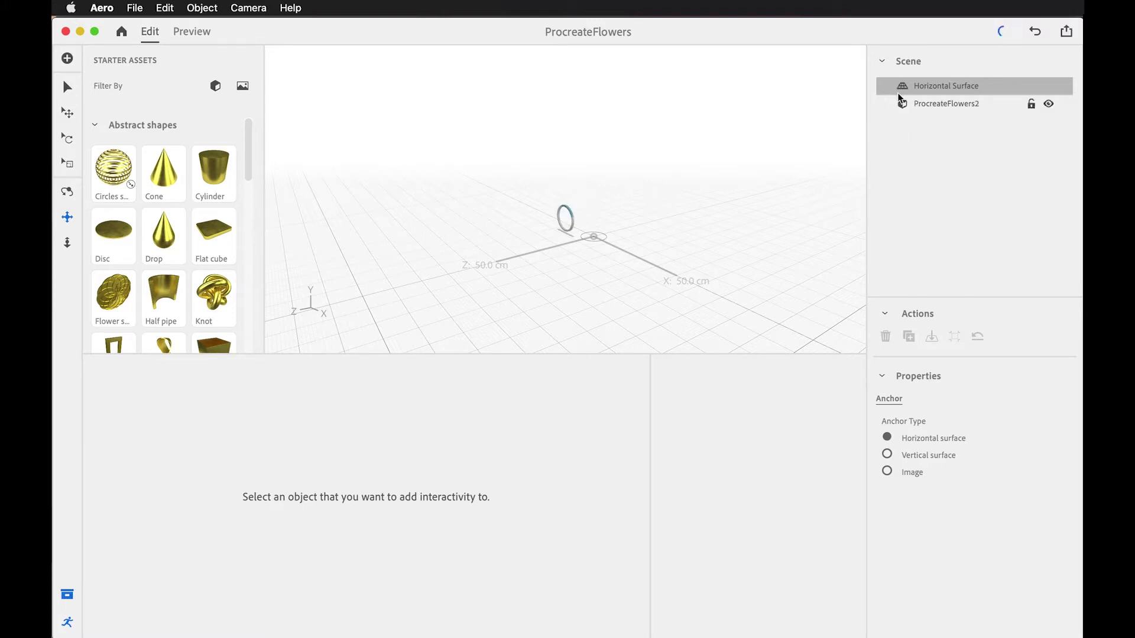
# Select the ProcreateFlowers2 object and orbit around to inspect the image plane
pyautogui.click(900, 98)
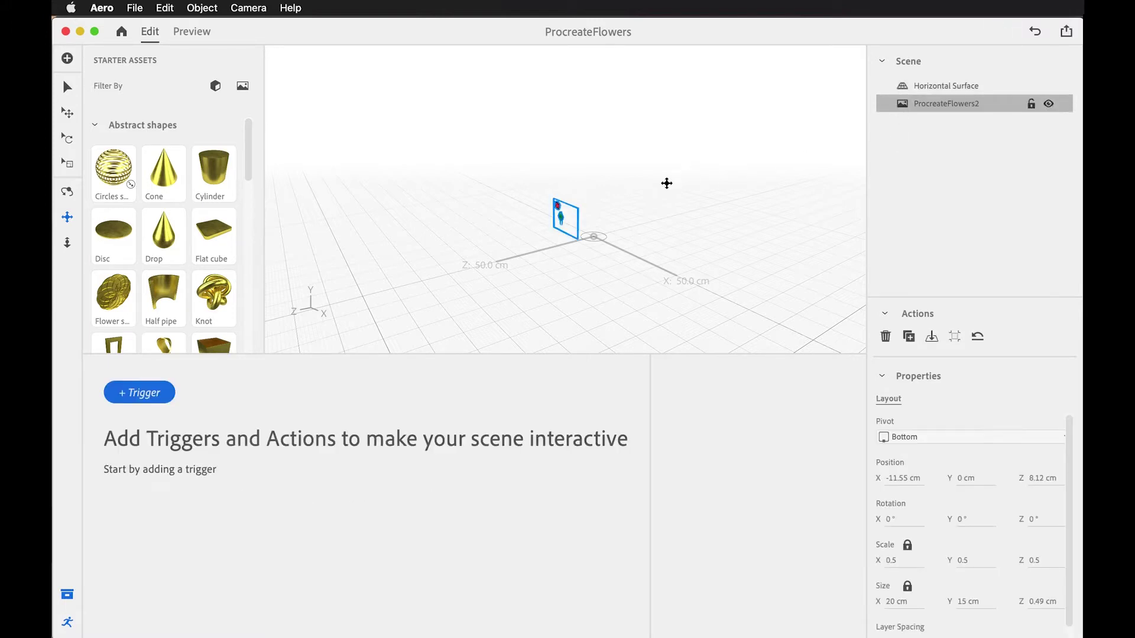
pyautogui.moveTo(583, 249); pyautogui.dragTo(699, 183)
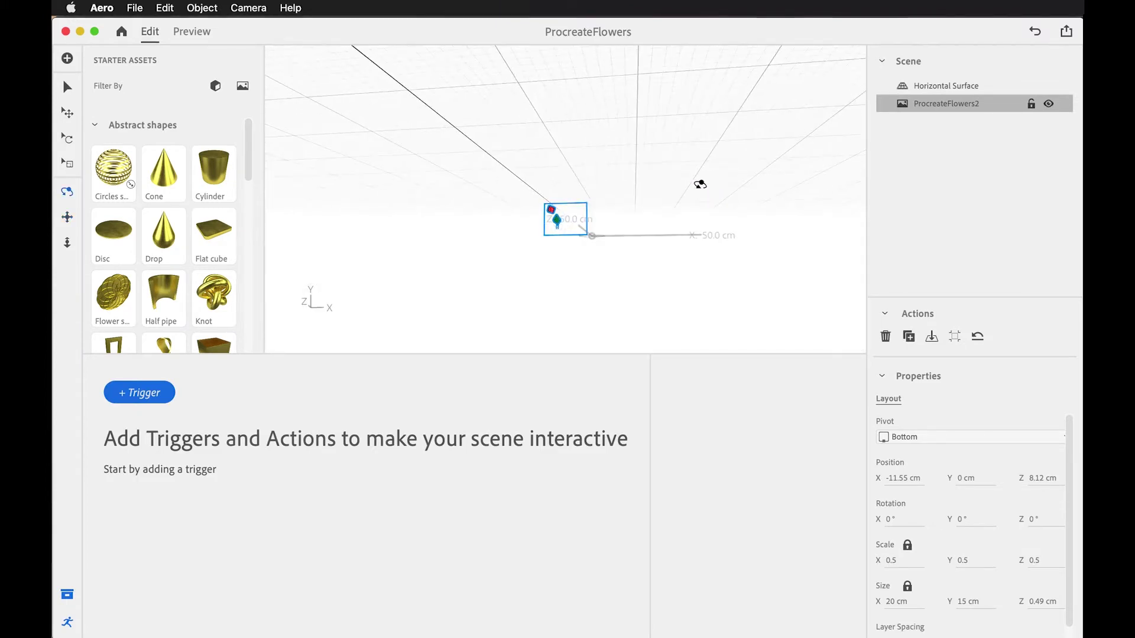
pyautogui.scroll(10, 592, 224)
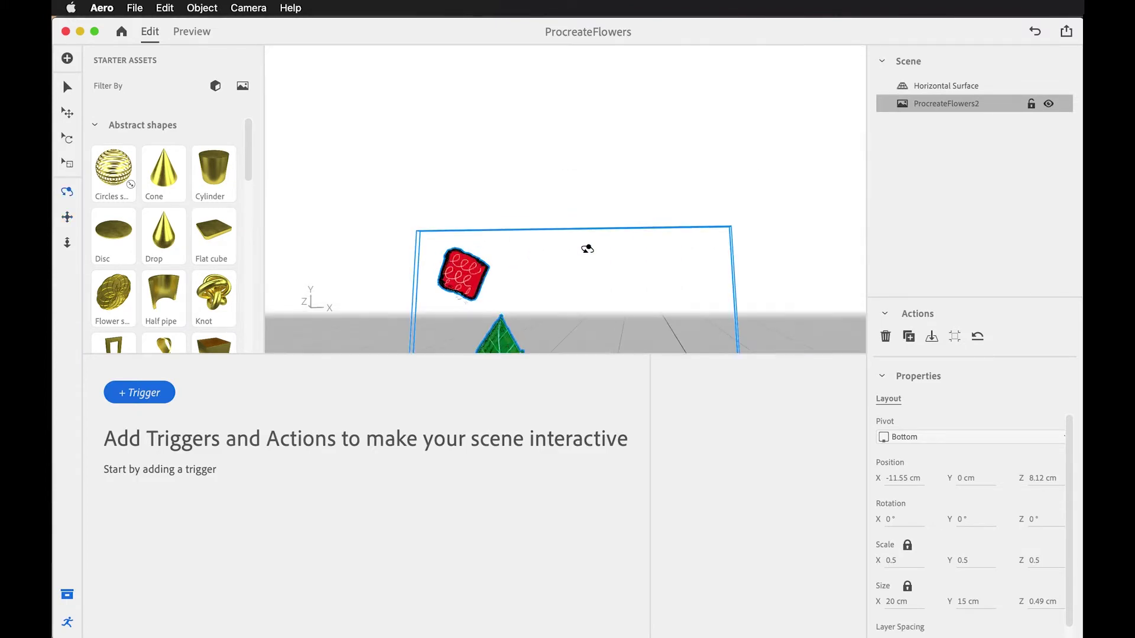
pyautogui.moveTo(583, 273); pyautogui.dragTo(540, 292)
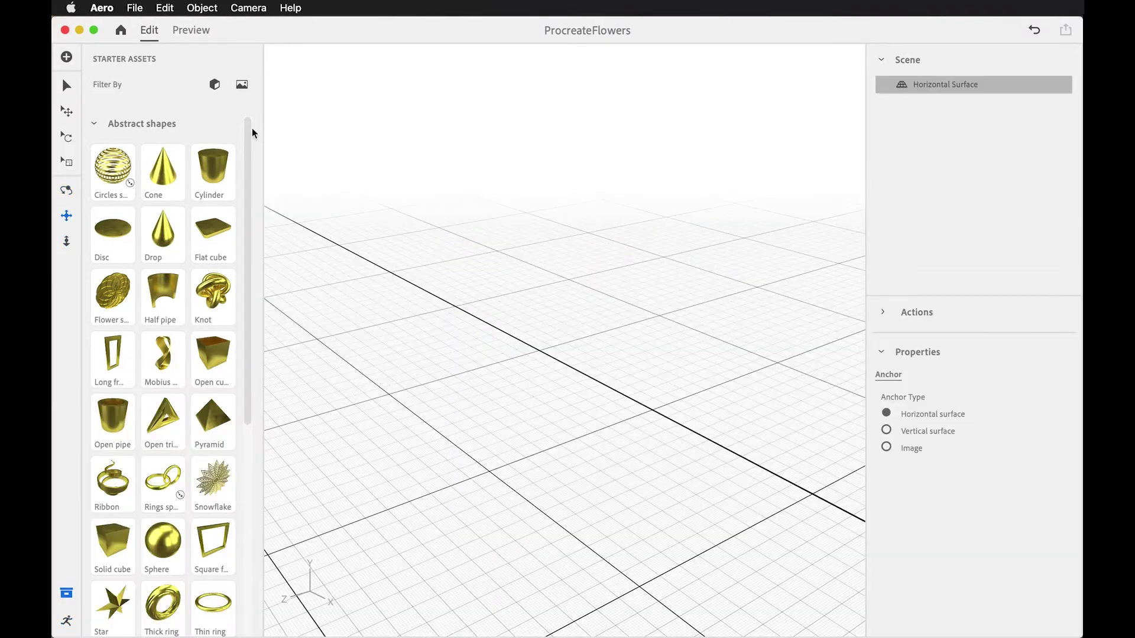
# Import ProcreateFlowers2.psd as layered flowers, placed as ProcreateFlowers2_1 at 20 × 15 cm
pyautogui.click(67, 59)
pyautogui.click(526, 149)
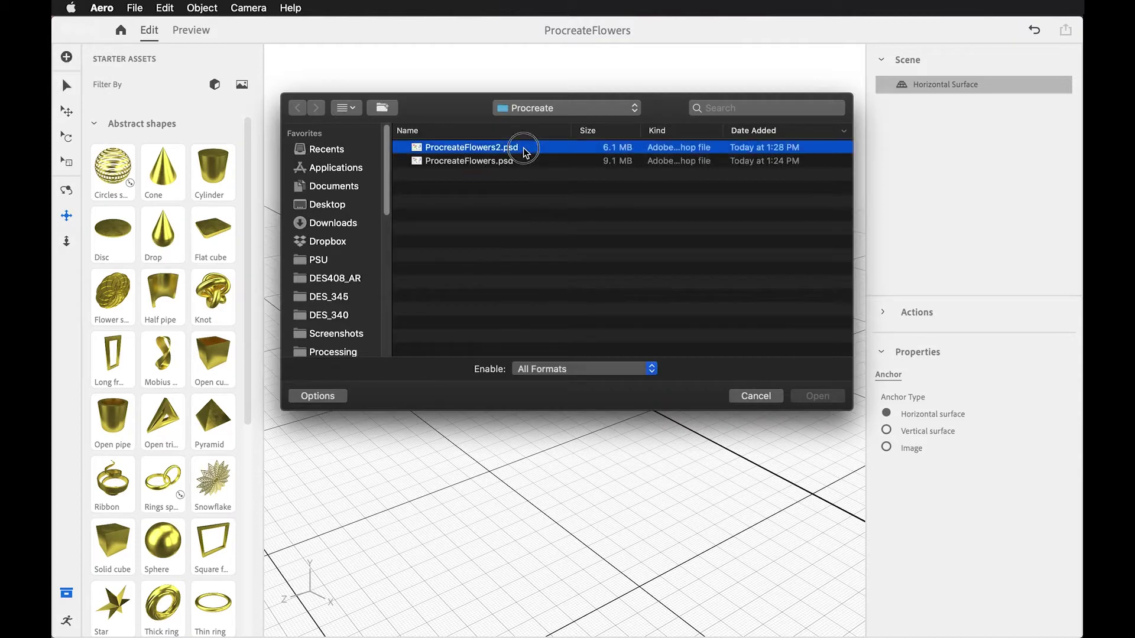
pyautogui.press('Return')
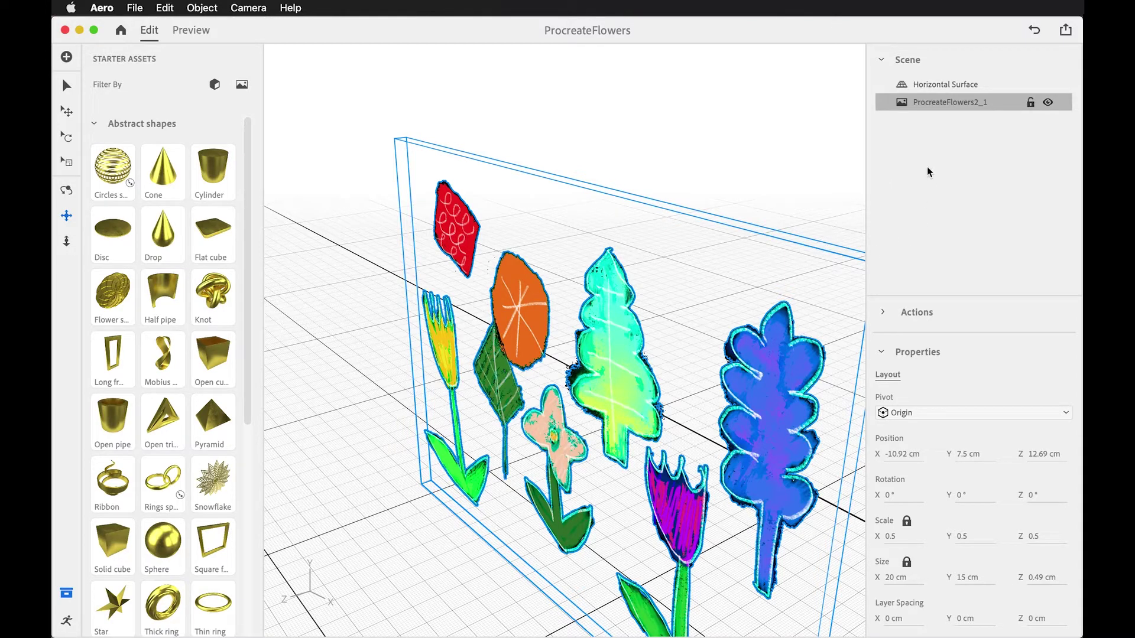
pyautogui.click(905, 86)
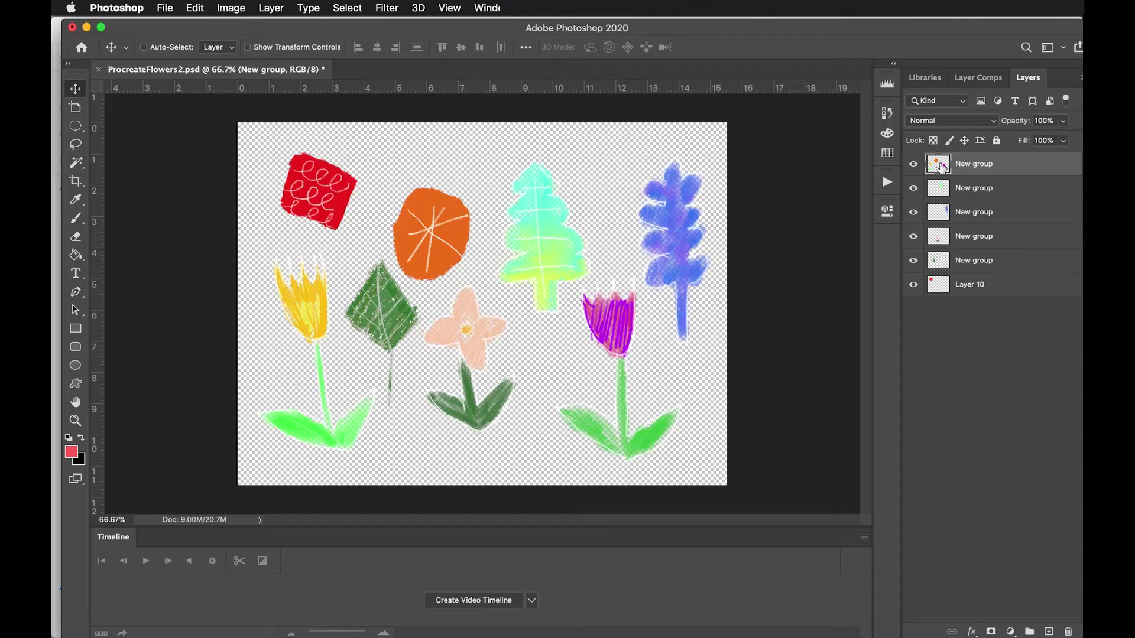
# Duplicate the top two flower layers with Cmd+J and merge each with its copies
pyautogui.moveTo(941, 169); pyautogui.dragTo(945, 172)
pyautogui.press('super+j')
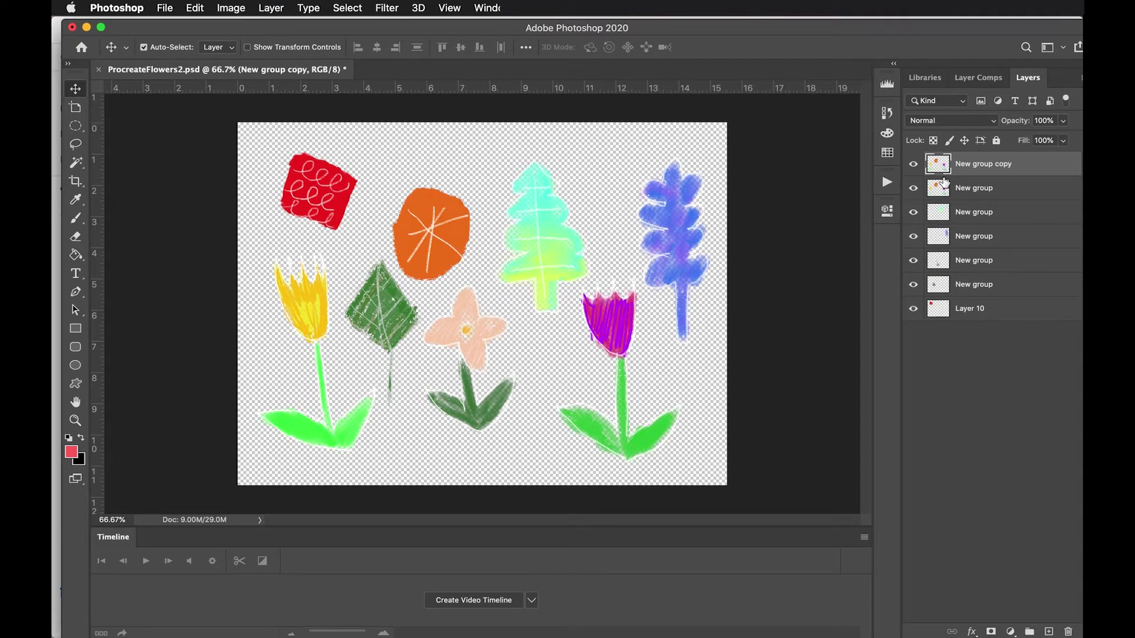
pyautogui.press('super+j')
pyautogui.keyDown('shift'); pyautogui.click(938, 217); pyautogui.keyUp('shift')
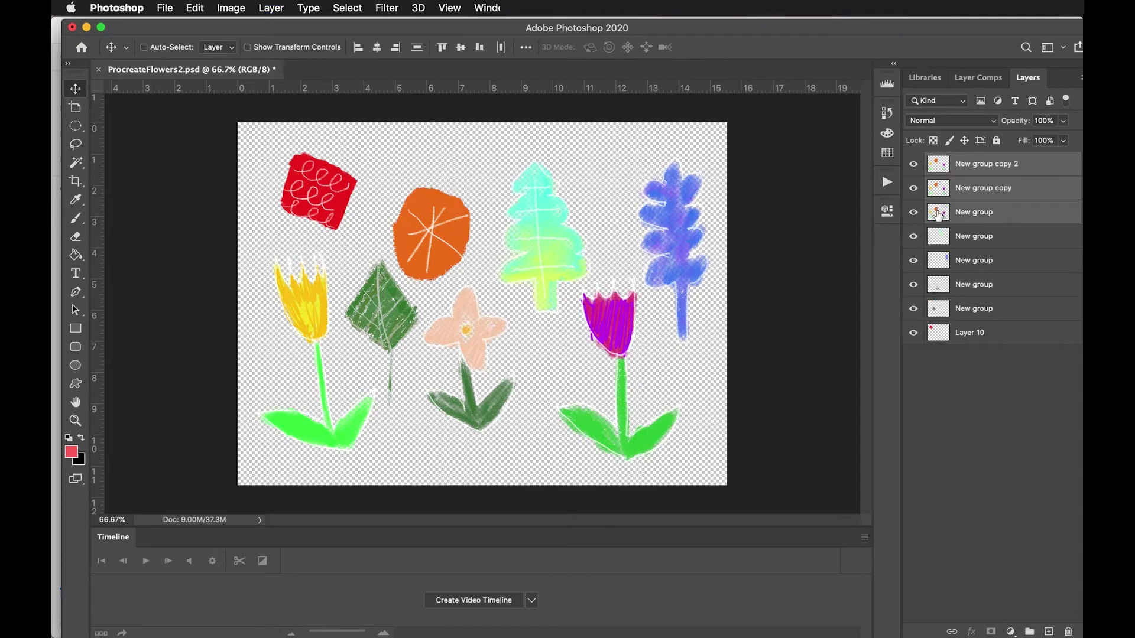
pyautogui.press('super+e')
pyautogui.click(939, 190)
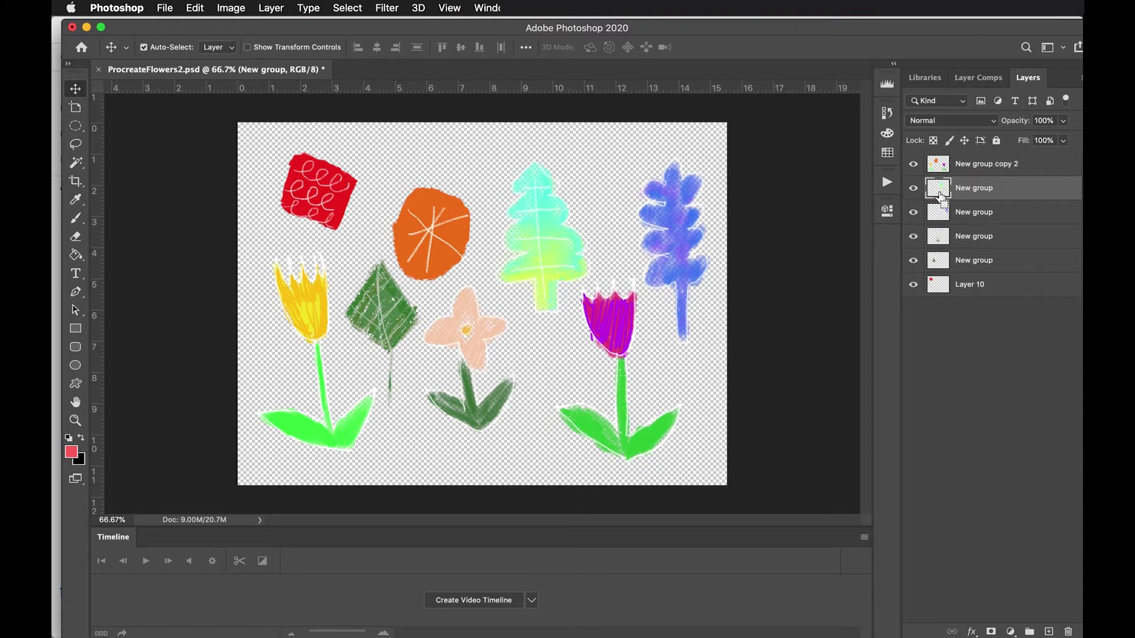
pyautogui.press('super+j')
# Duplicate and merge the next flower layer, then New group, with their copies
pyautogui.press('super+j')
pyautogui.keyDown('shift'); pyautogui.click(942, 236); pyautogui.keyUp('shift')
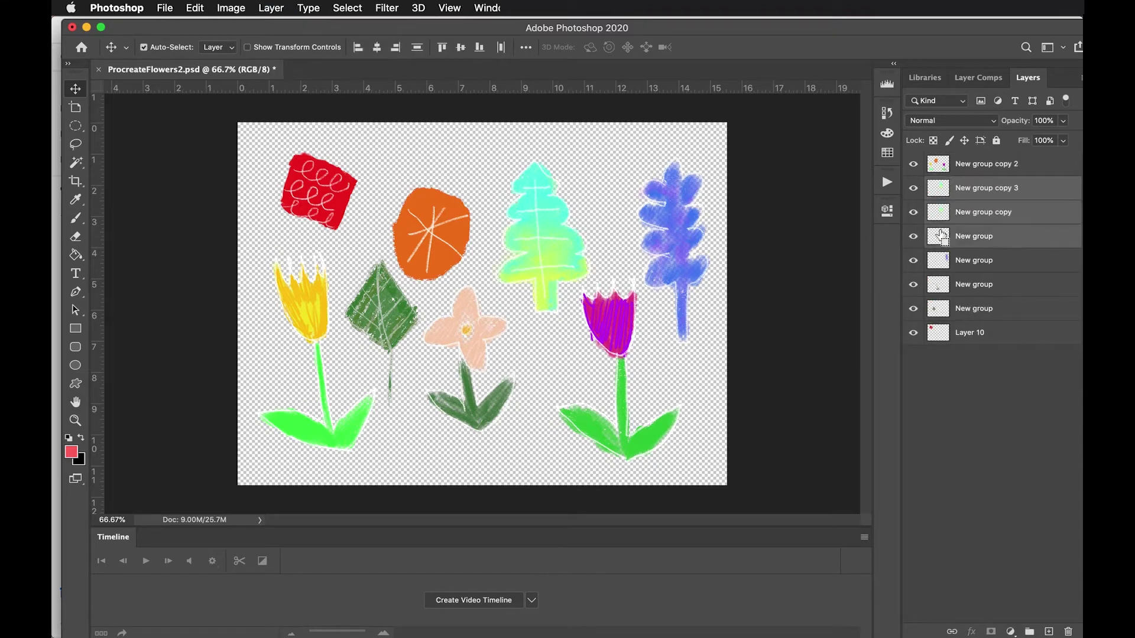
pyautogui.press('super+e')
pyautogui.click(940, 218)
pyautogui.press('super+j')
pyautogui.press('super+j')
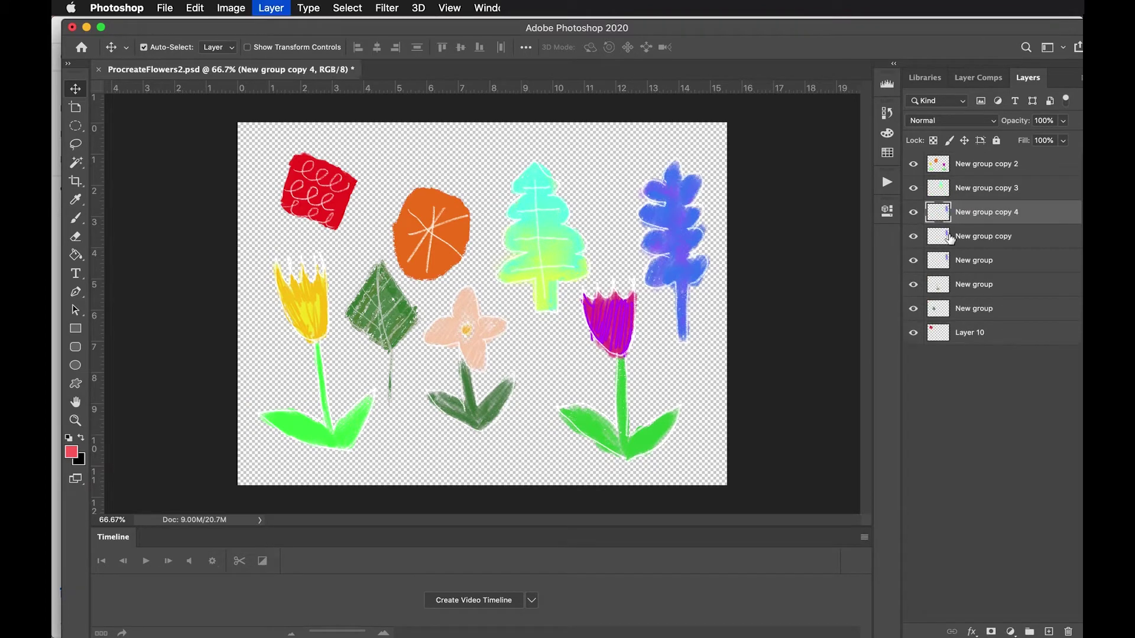
pyautogui.keyDown('shift'); pyautogui.click(940, 262); pyautogui.keyUp('shift')
pyautogui.press('super+e')
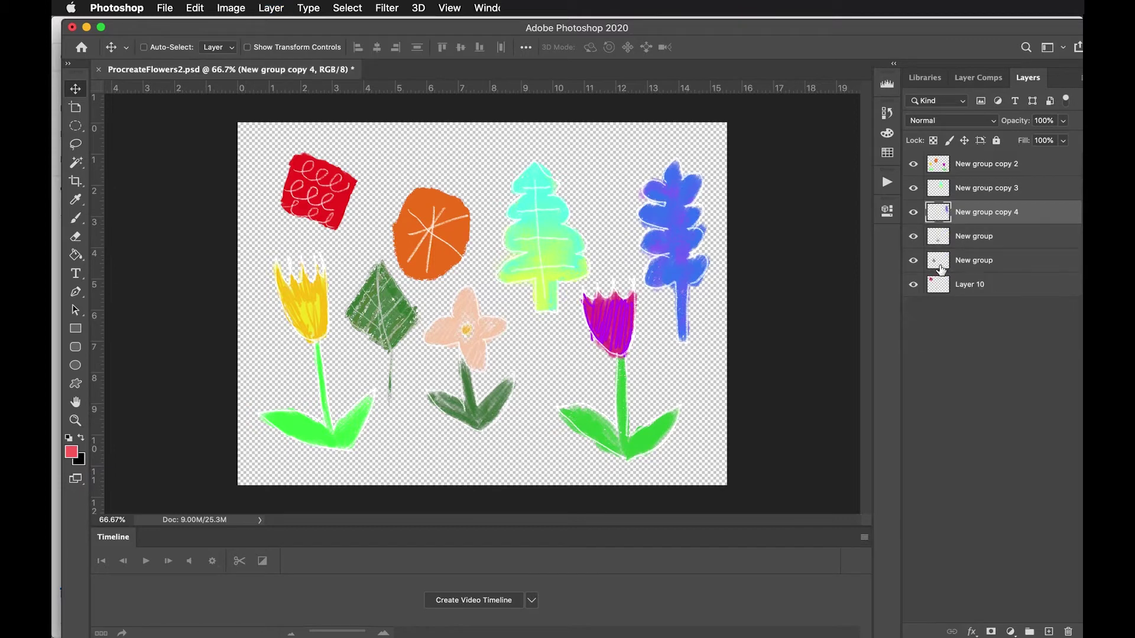
pyautogui.click(940, 238)
pyautogui.press('super+j')
pyautogui.press('super+j')
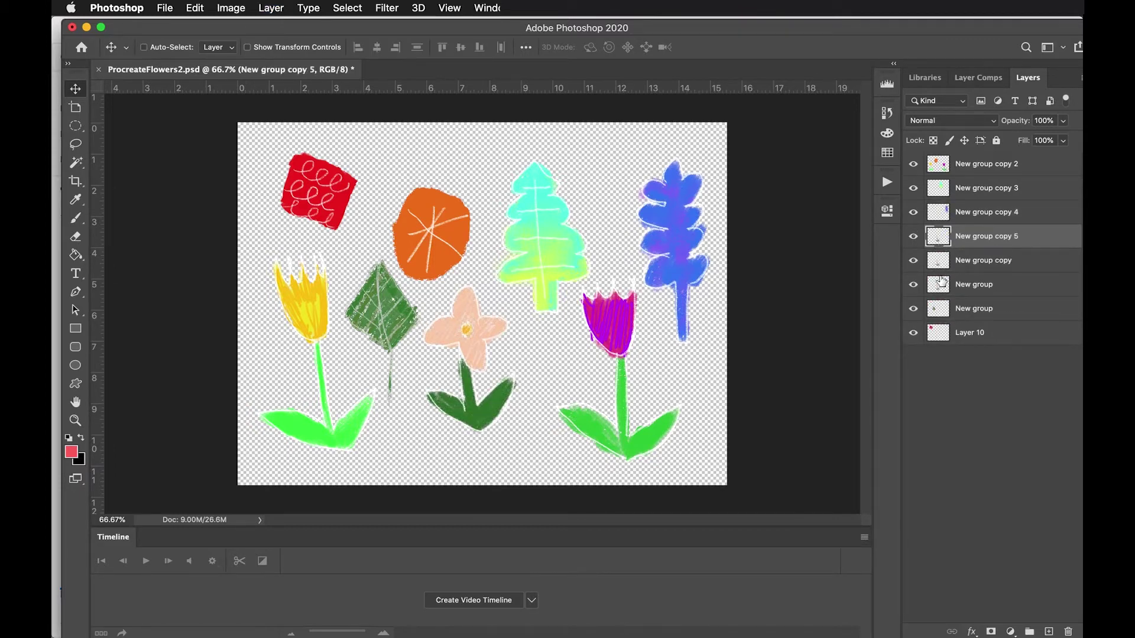
pyautogui.keyDown('shift'); pyautogui.click(939, 287); pyautogui.keyUp('shift')
pyautogui.press('super+e')
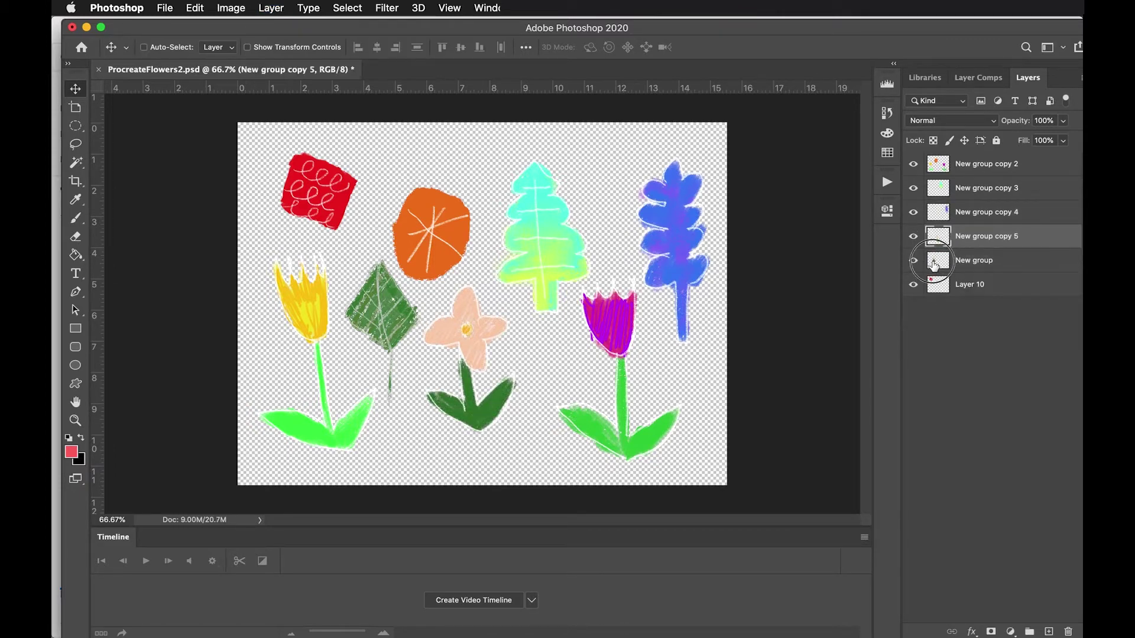
# Duplicate New group, merge it into New group copy, then undo that final merge
pyautogui.click(938, 263)
pyautogui.press('super+j')
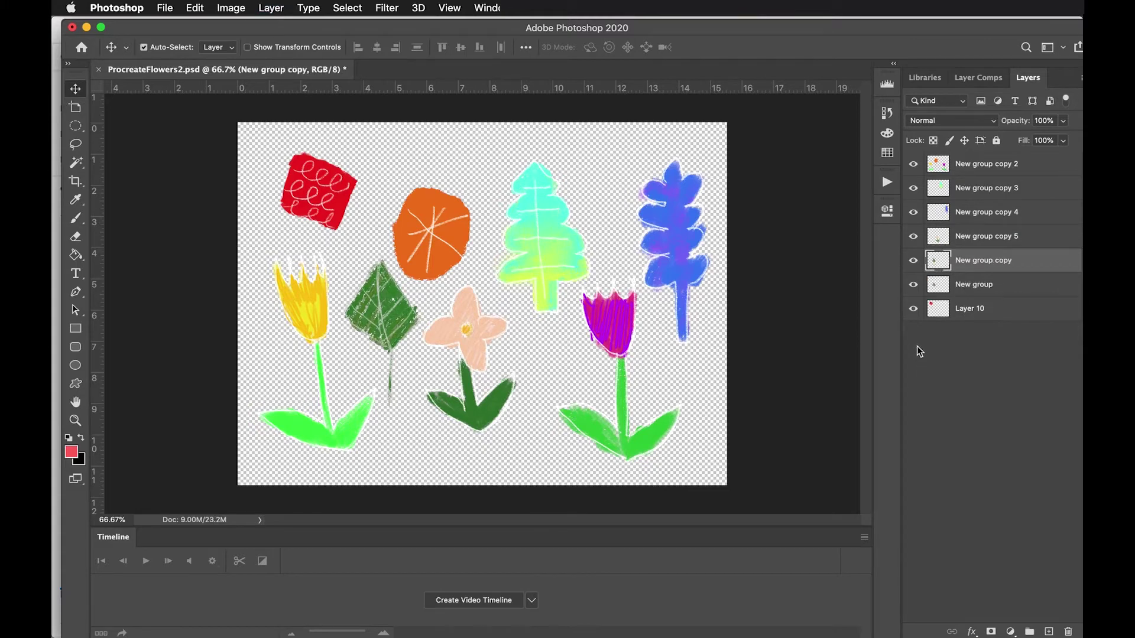
pyautogui.keyDown('shift'); pyautogui.click(932, 293); pyautogui.keyUp('shift')
pyautogui.press('super+e')
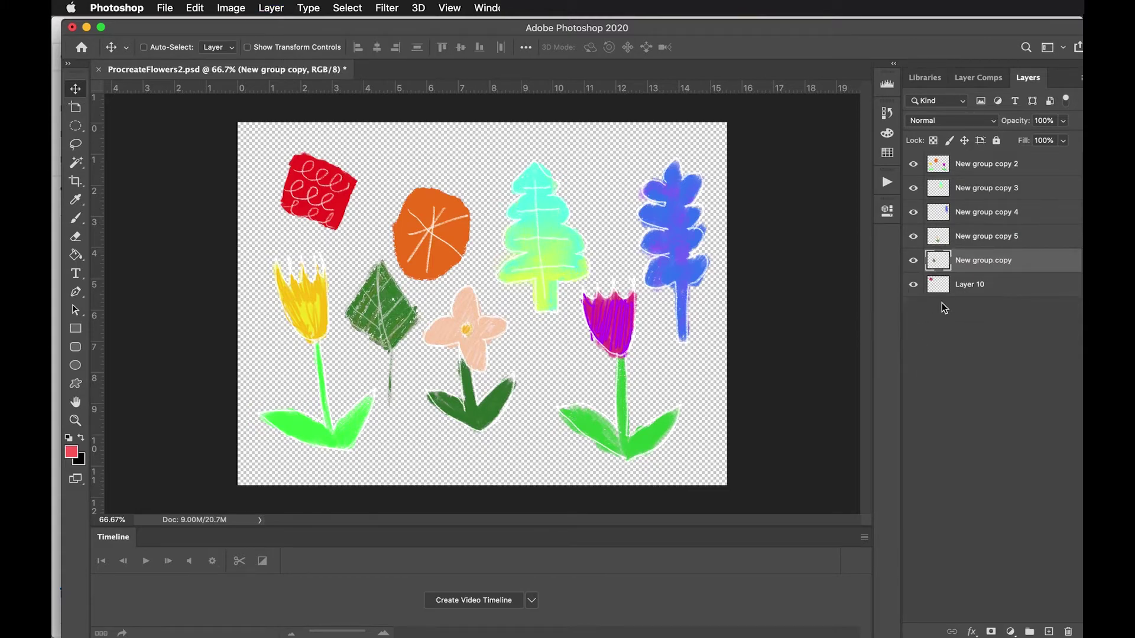
pyautogui.click(974, 324)
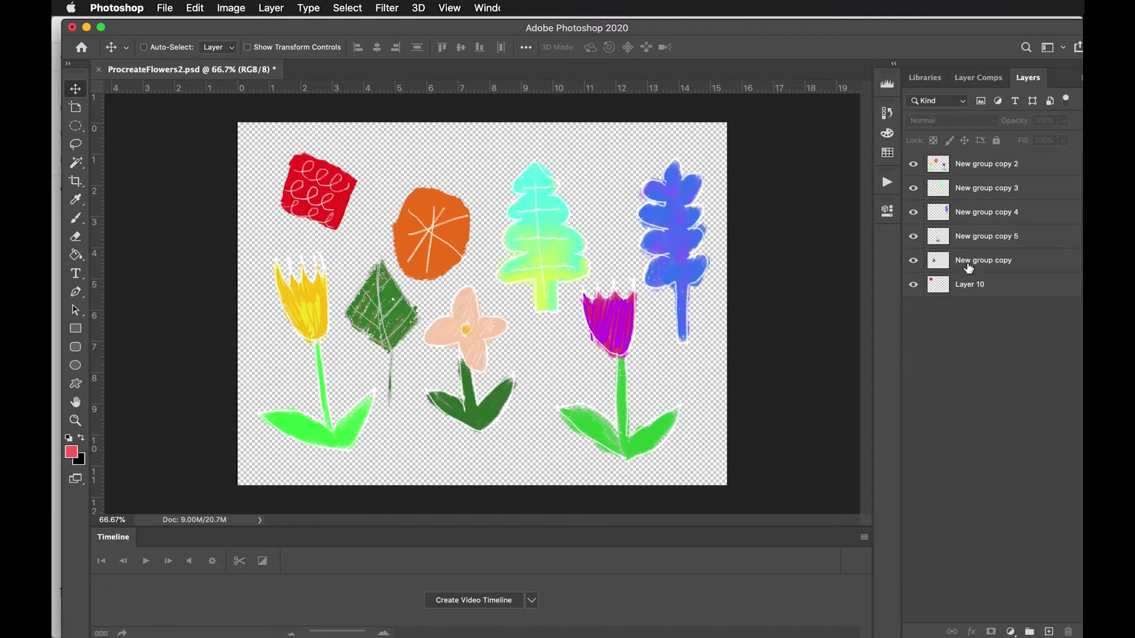
pyautogui.click(969, 267)
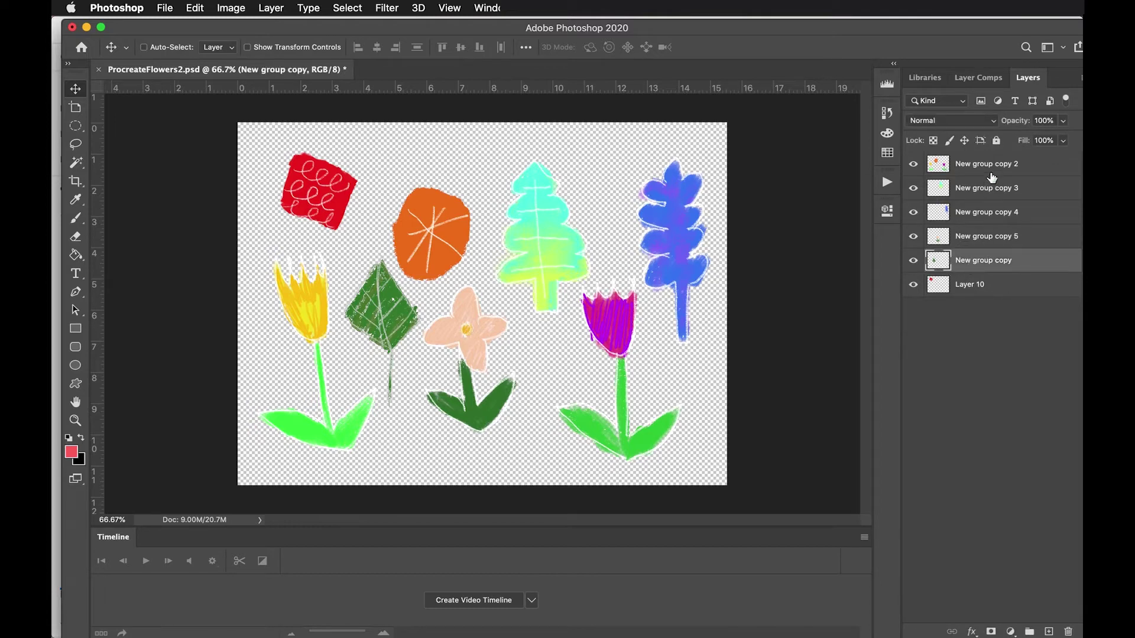
pyautogui.press('super+z')
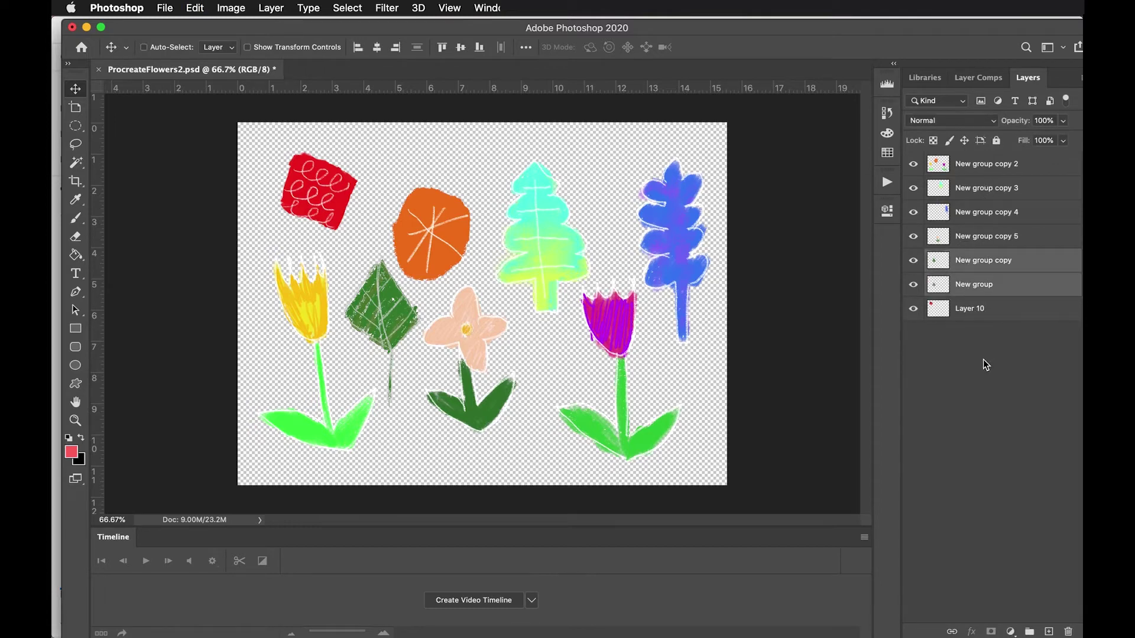
pyautogui.click(987, 364)
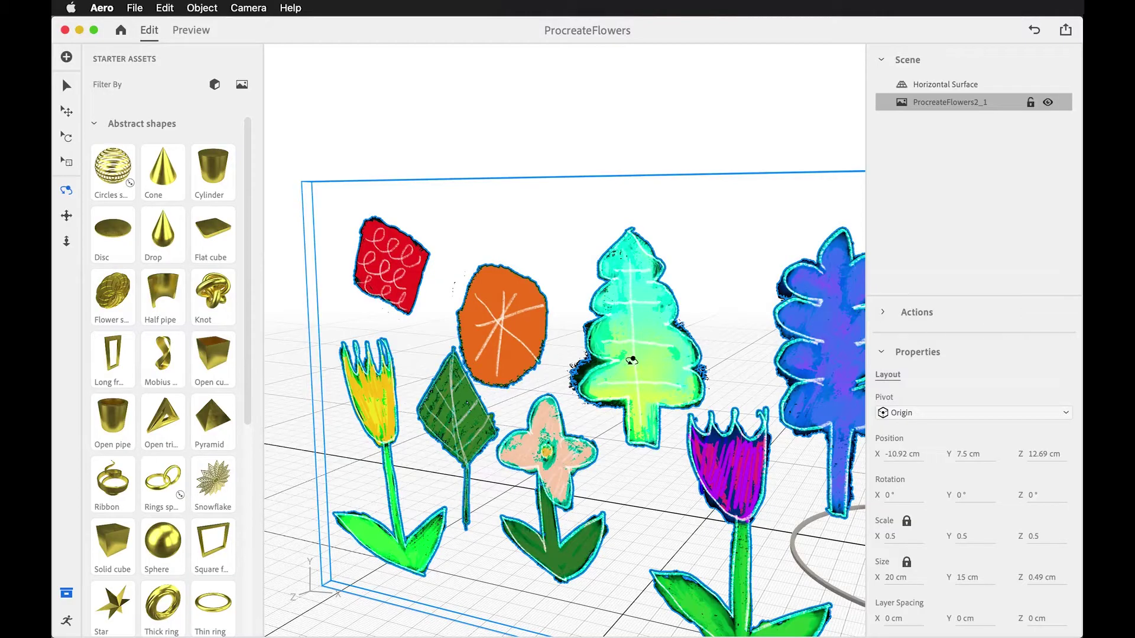
# Orbit and dolly the viewport to a near-frontal view of the flower board
pyautogui.moveTo(690, 455); pyautogui.dragTo(631, 464)
pyautogui.moveTo(612, 286); pyautogui.dragTo(642, 447)
pyautogui.press('d')
pyautogui.press('o')
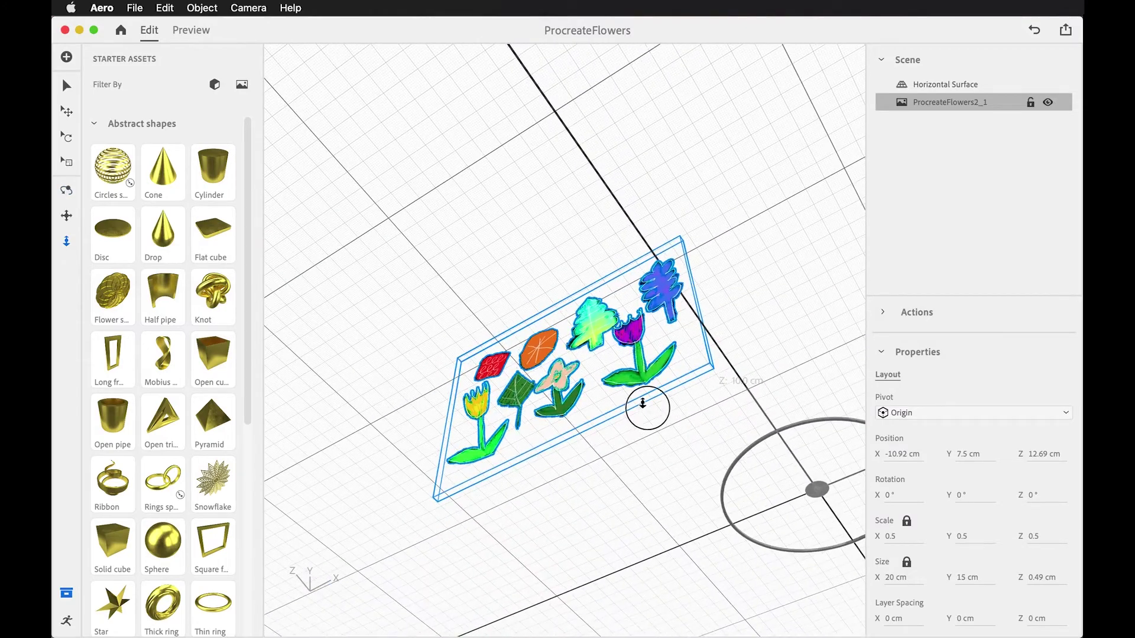
pyautogui.scroll(8, 640, 390)
pyautogui.moveTo(656, 473)
pyautogui.mouseDown()
pyautogui.moveTo(663, 520)
pyautogui.moveTo(653, 540)
pyautogui.moveTo(660, 473)
pyautogui.moveTo(674, 462)
pyautogui.mouseUp()
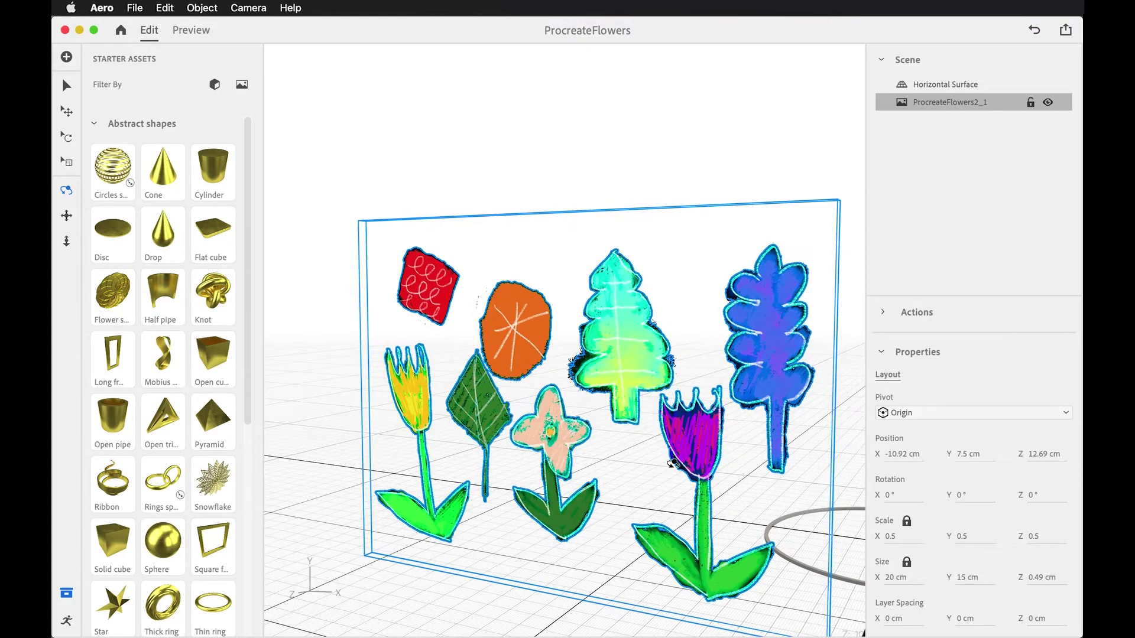
pyautogui.moveTo(674, 402); pyautogui.dragTo(597, 494)
pyautogui.press('d')
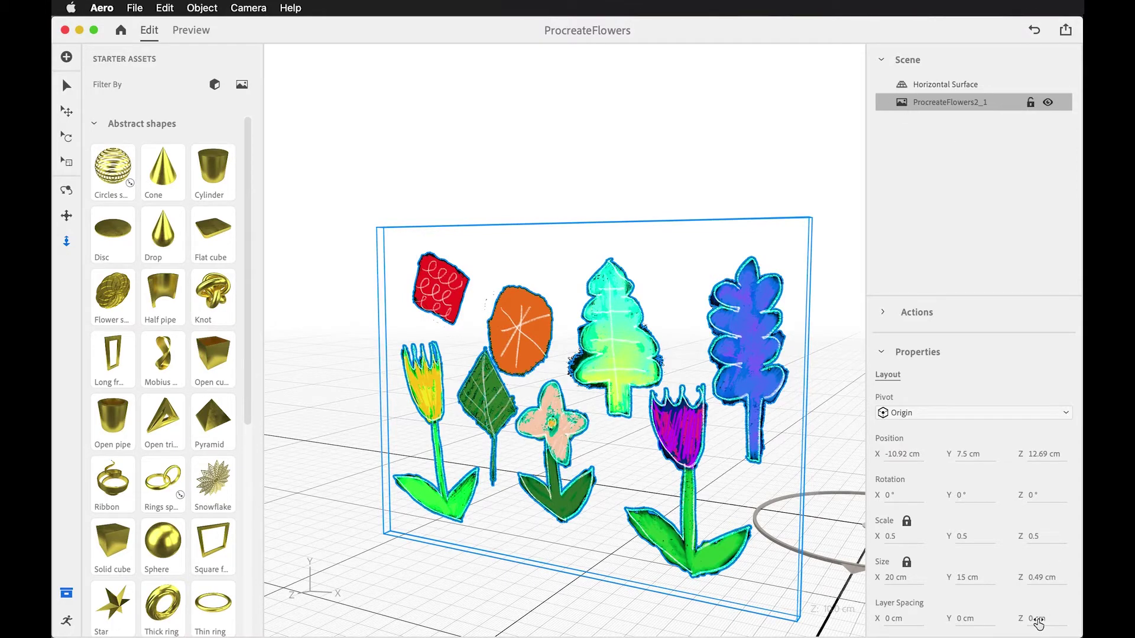
# Set the flowers' layer spacing to 1.4 cm vertical and 2.9 cm front-to-back
pyautogui.moveTo(1039, 624); pyautogui.dragTo(966, 618)
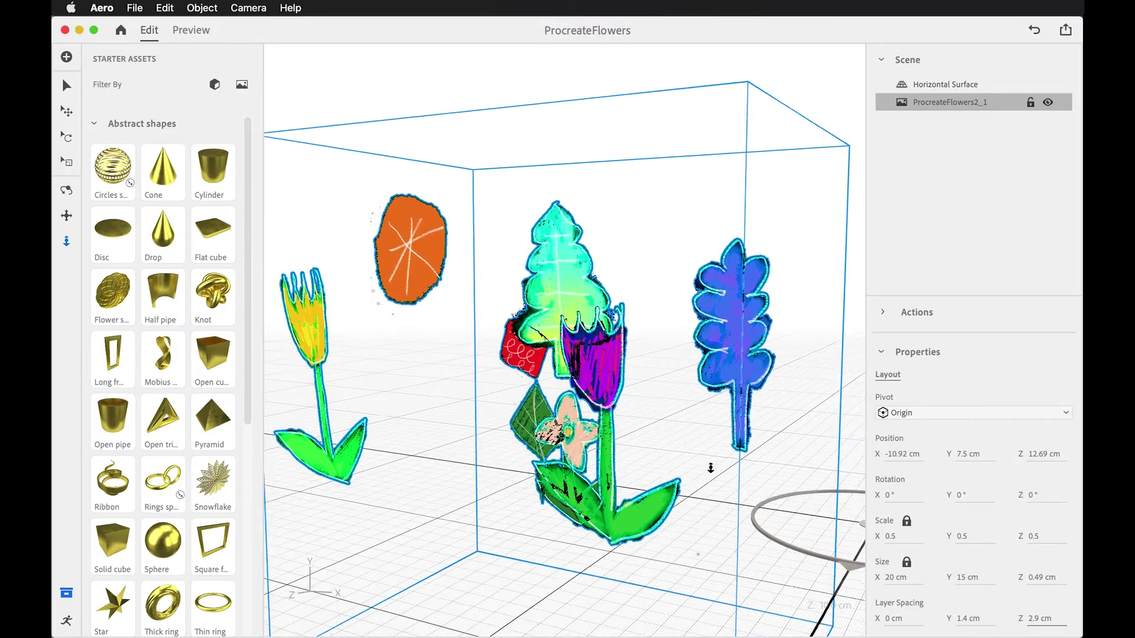
pyautogui.scroll(-5, 734, 484)
pyautogui.write('3')
pyautogui.press('Return')
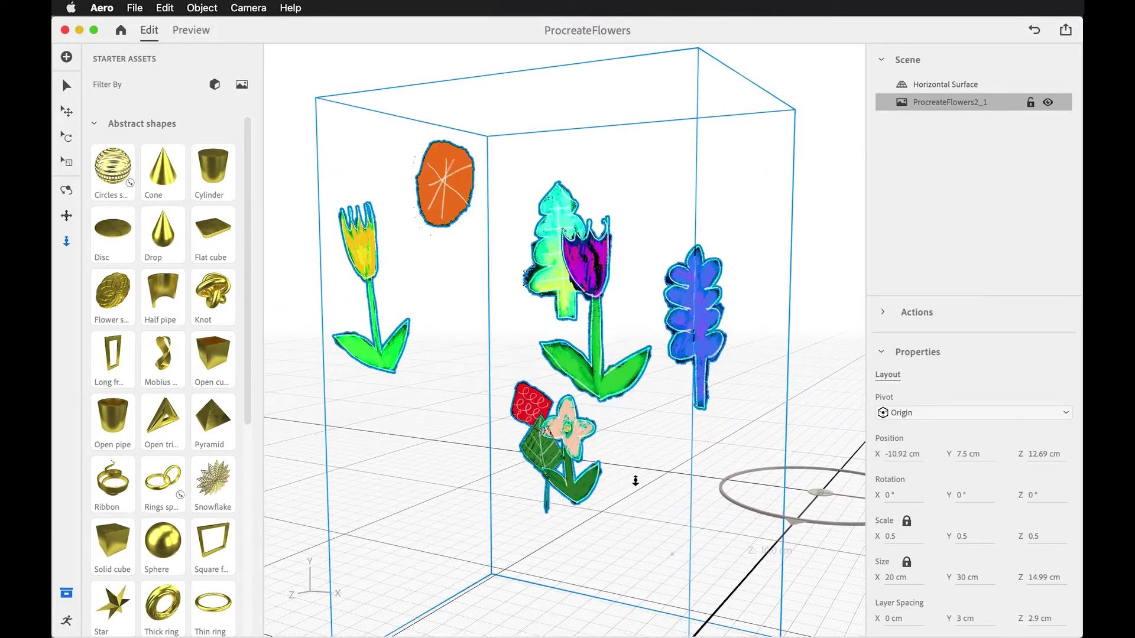
pyautogui.press('super+z')
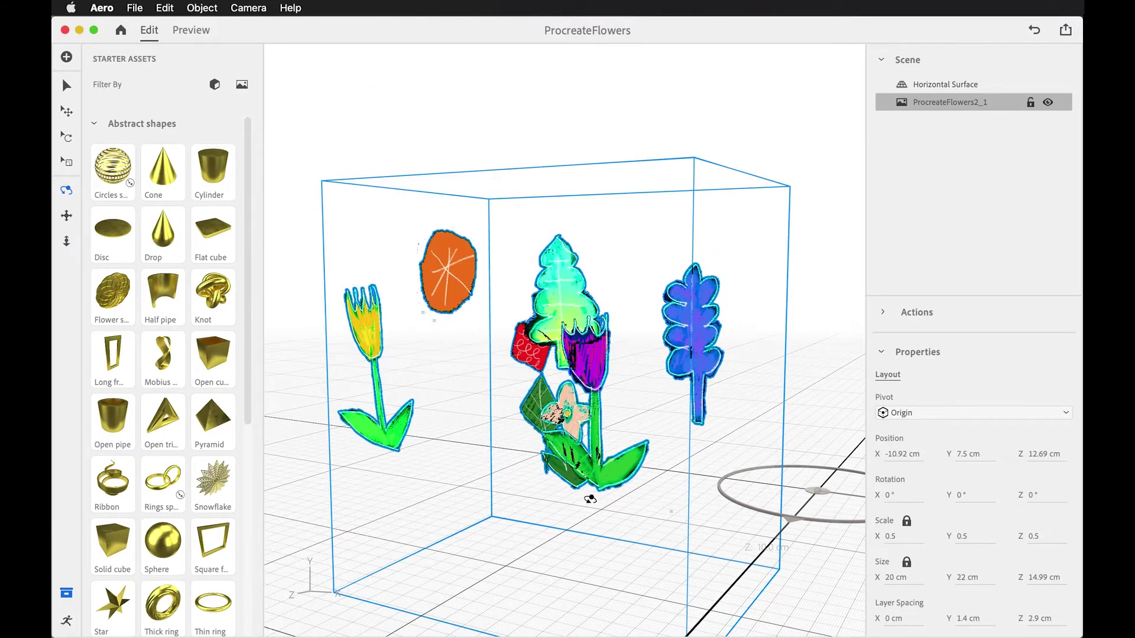
pyautogui.moveTo(585, 498); pyautogui.dragTo(622, 284)
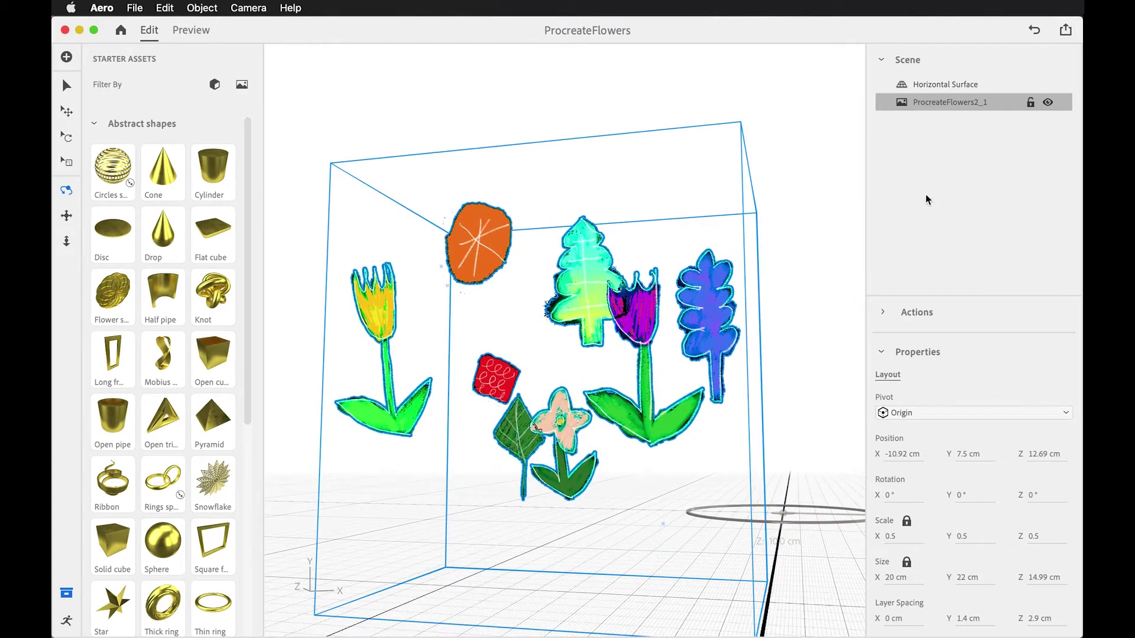
pyautogui.click(922, 85)
# Give ProcreateFlowers2_1 a Start trigger followed by a Scale action
pyautogui.click(919, 103)
pyautogui.click(67, 620)
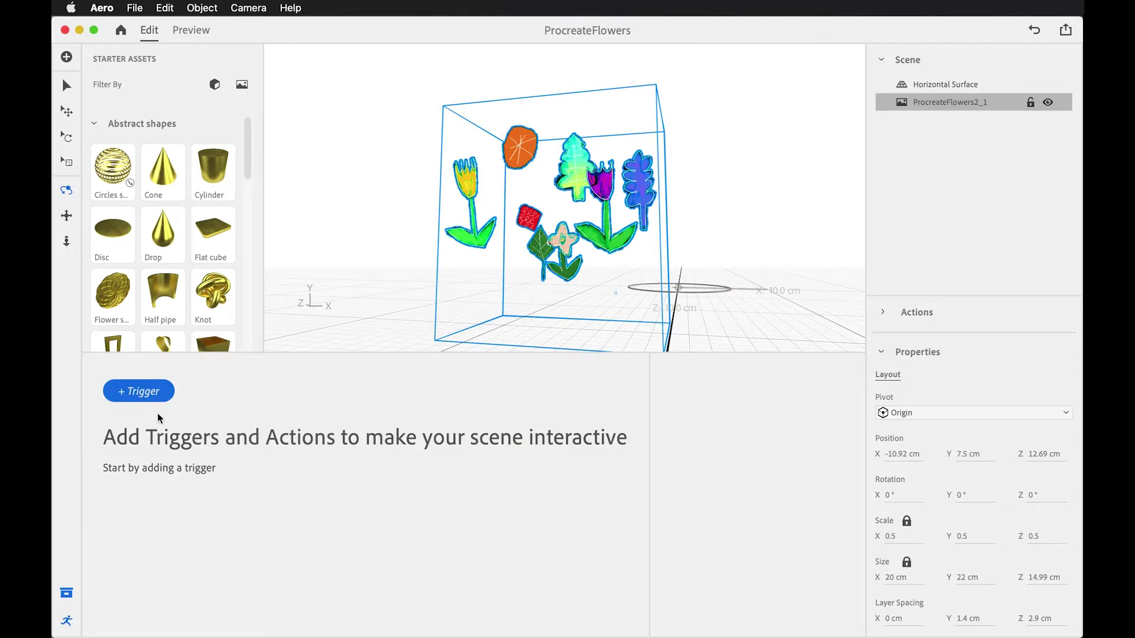
pyautogui.click(156, 394)
pyautogui.click(168, 398)
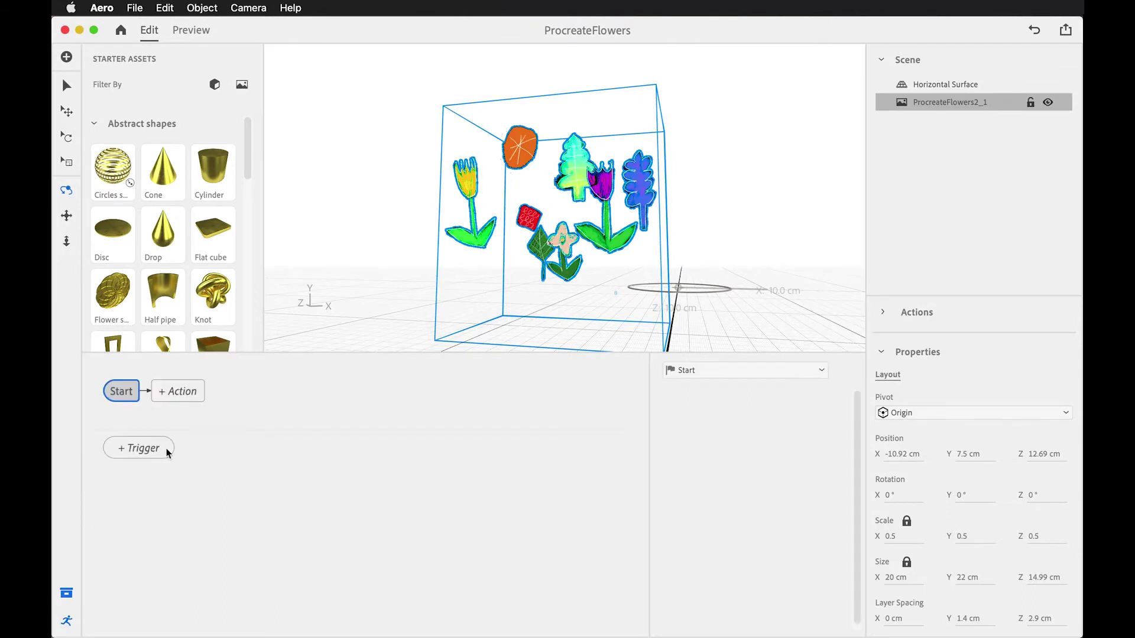
pyautogui.click(178, 392)
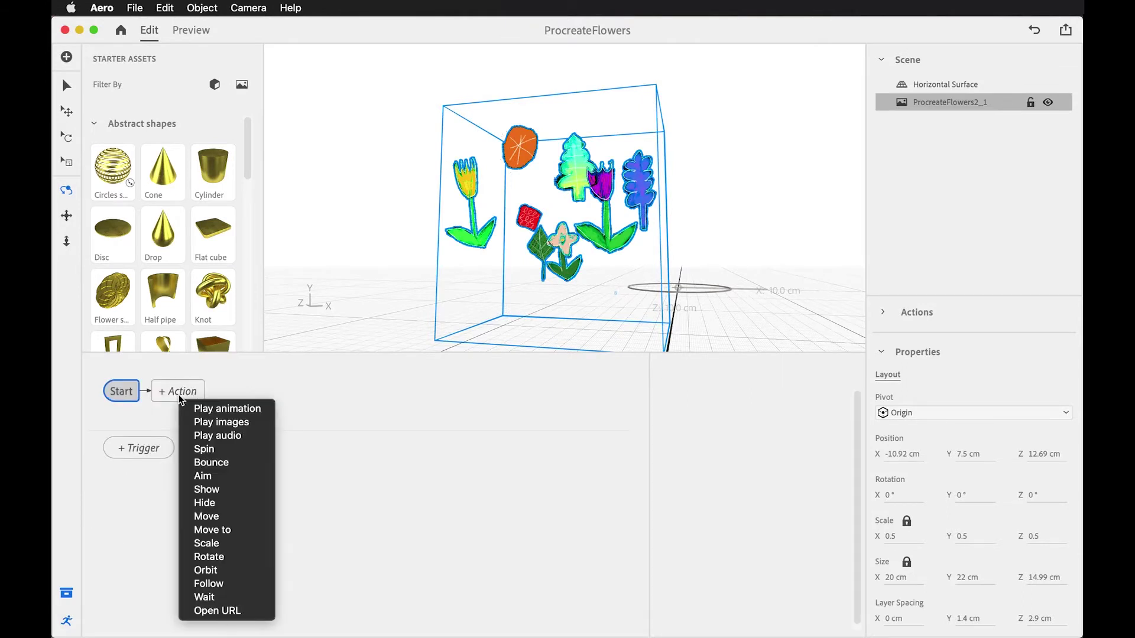
pyautogui.click(206, 544)
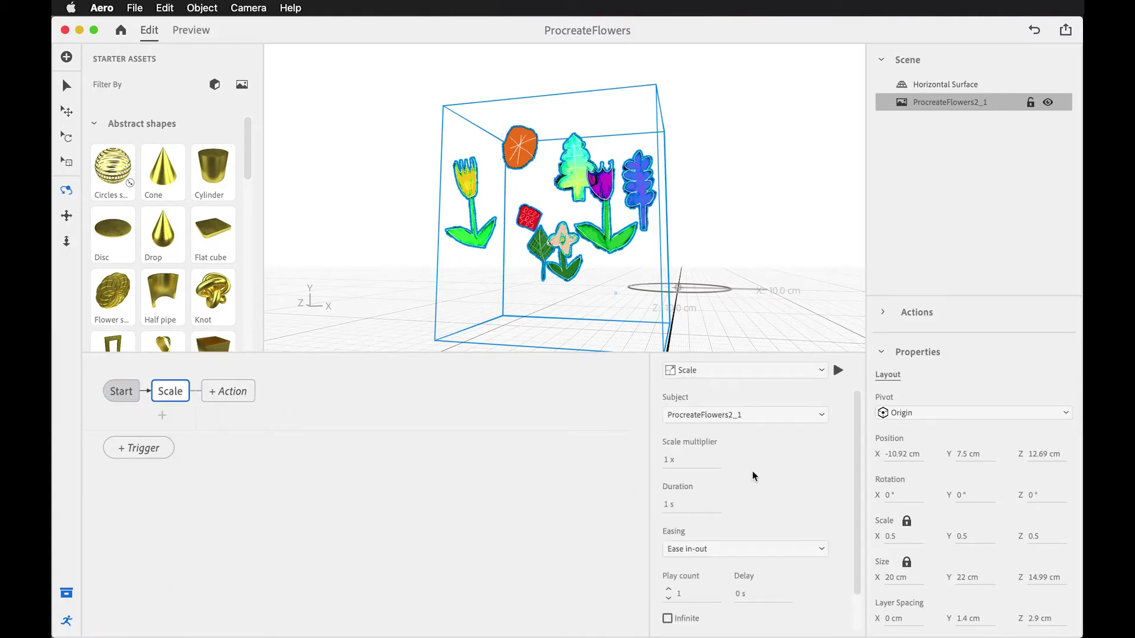
# Set the Scale action to 1.25x, Infinite, Back and forth, with Bounce easing, and preview it
pyautogui.click(671, 460)
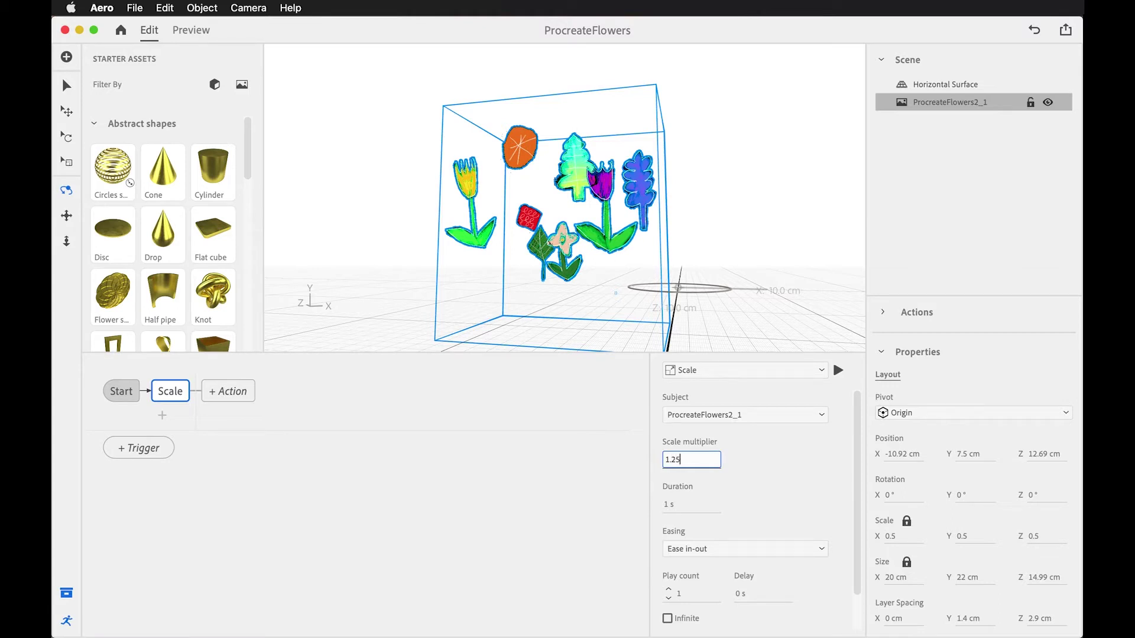
pyautogui.press('Return')
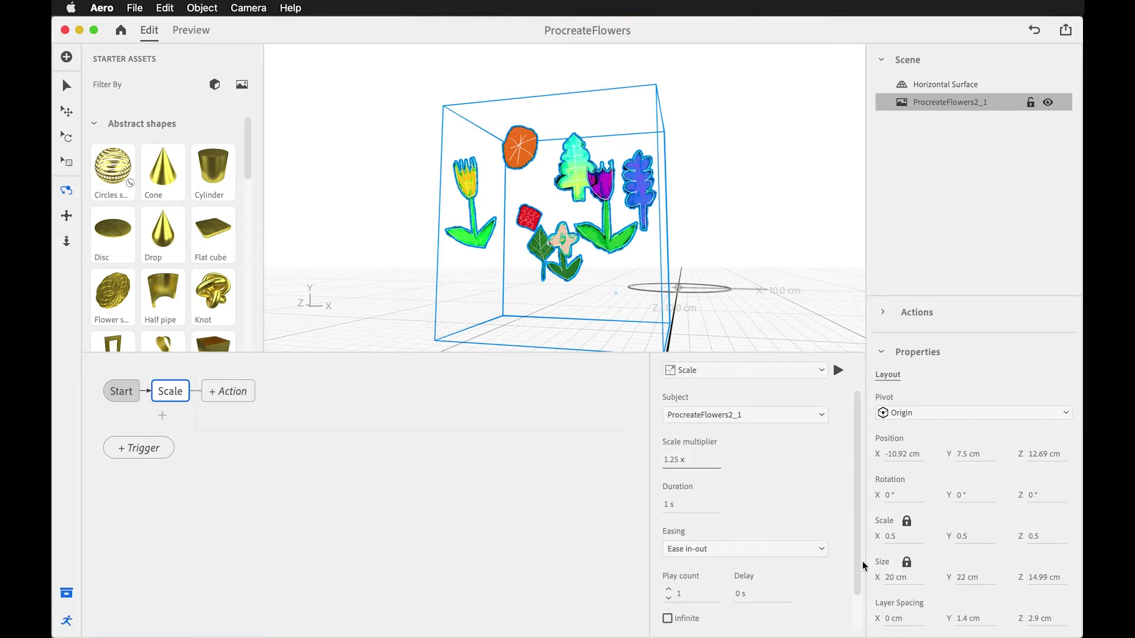
pyautogui.click(667, 619)
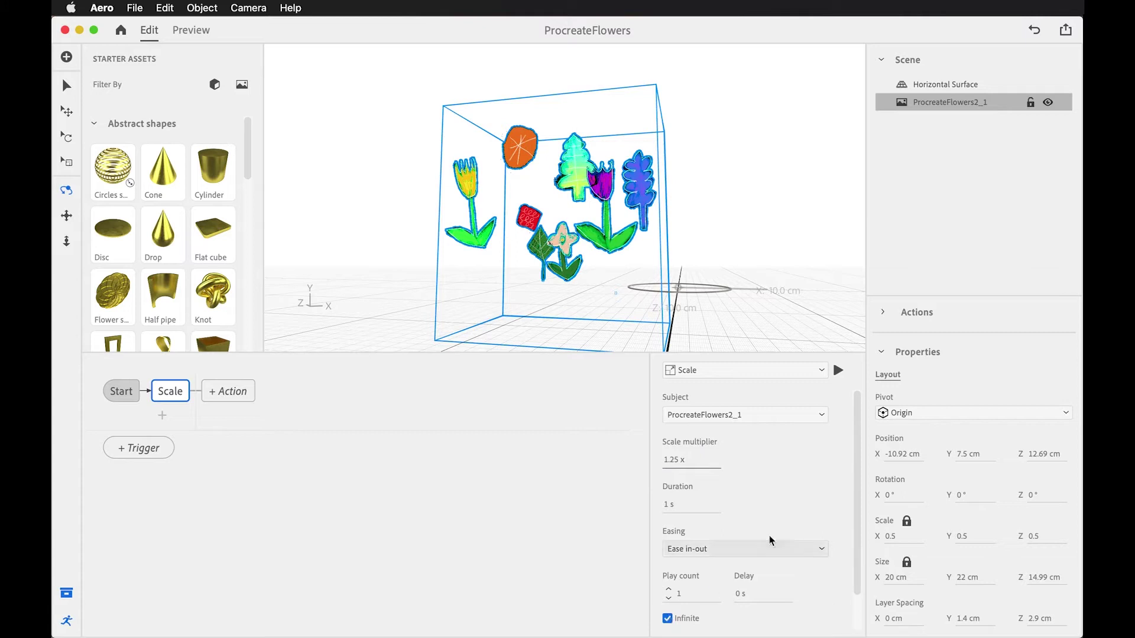
pyautogui.click(838, 371)
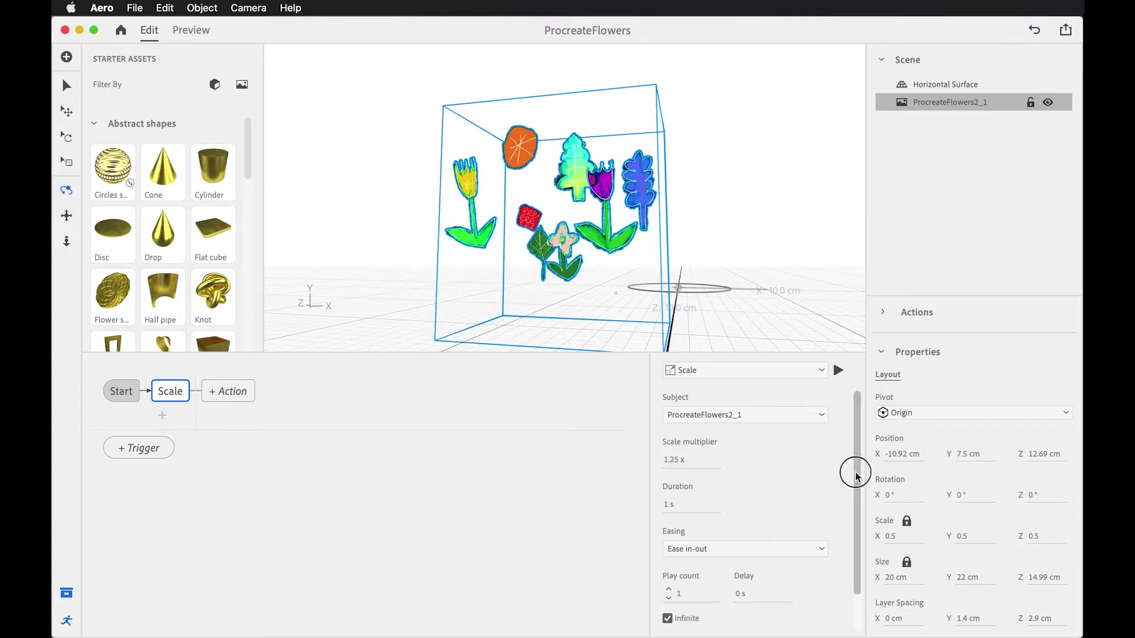
pyautogui.scroll(-2, 857, 473)
pyautogui.click(675, 609)
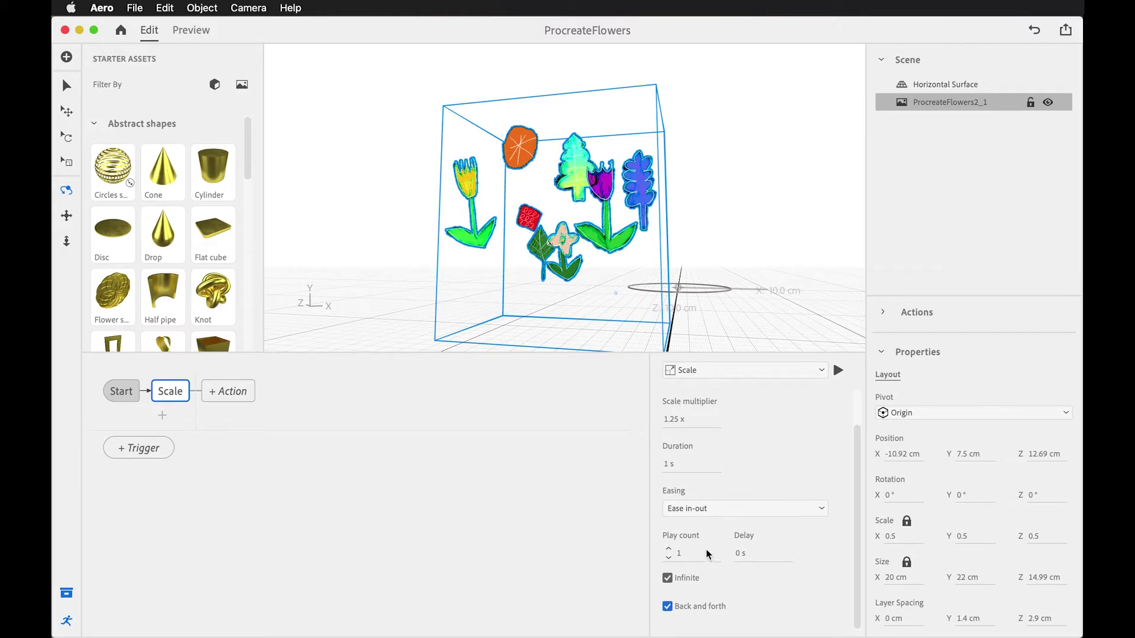
pyautogui.click(706, 510)
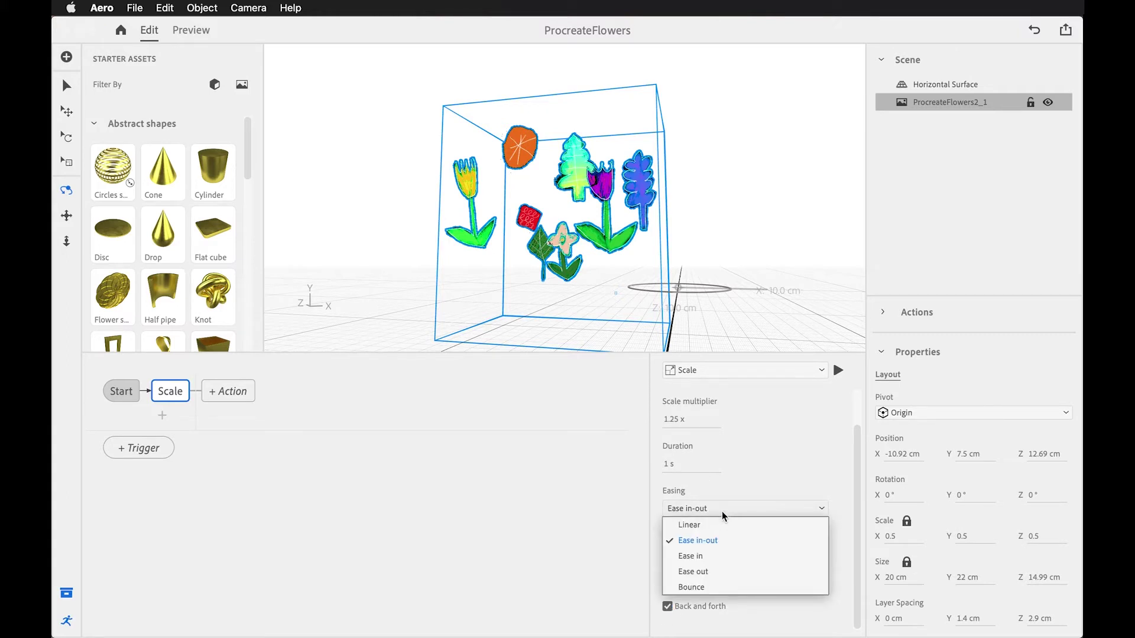
pyautogui.click(721, 587)
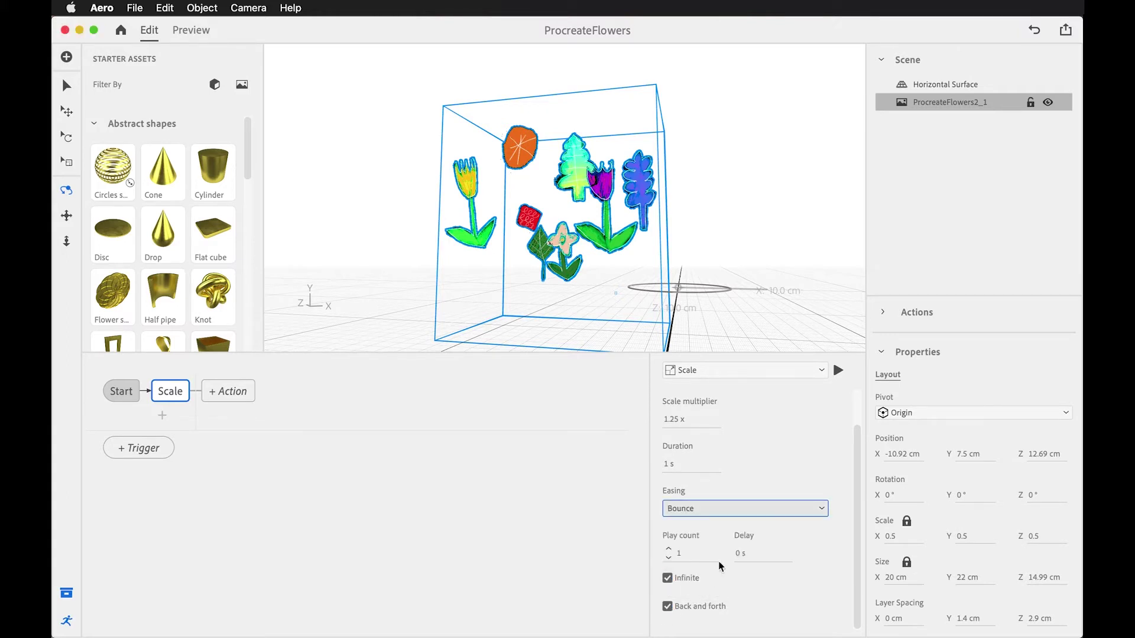
pyautogui.click(838, 371)
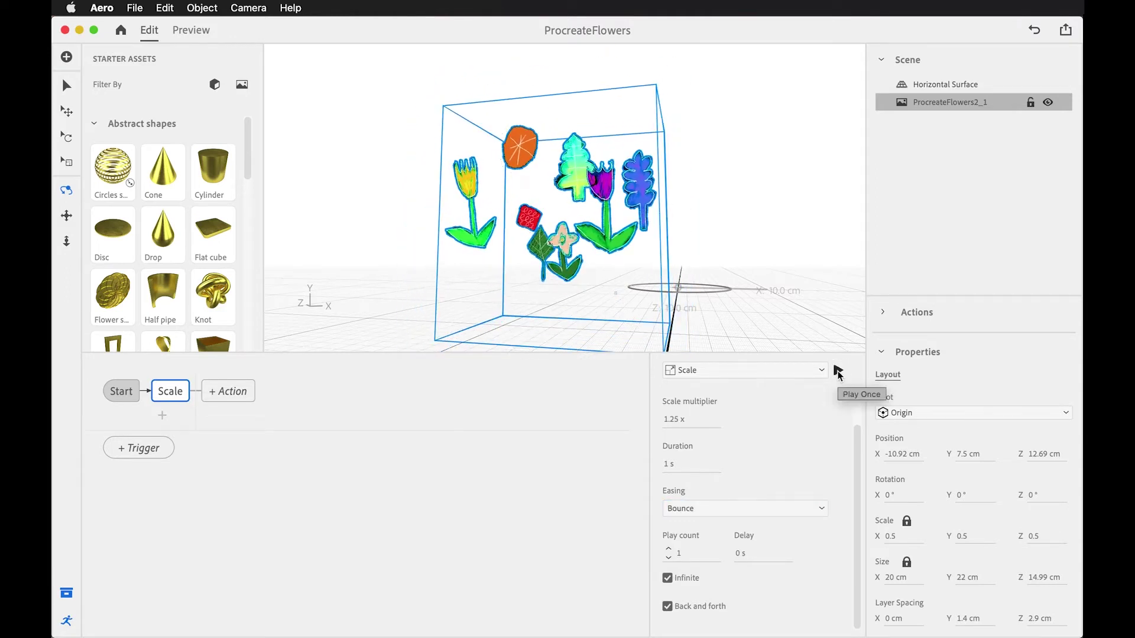
pyautogui.click(191, 30)
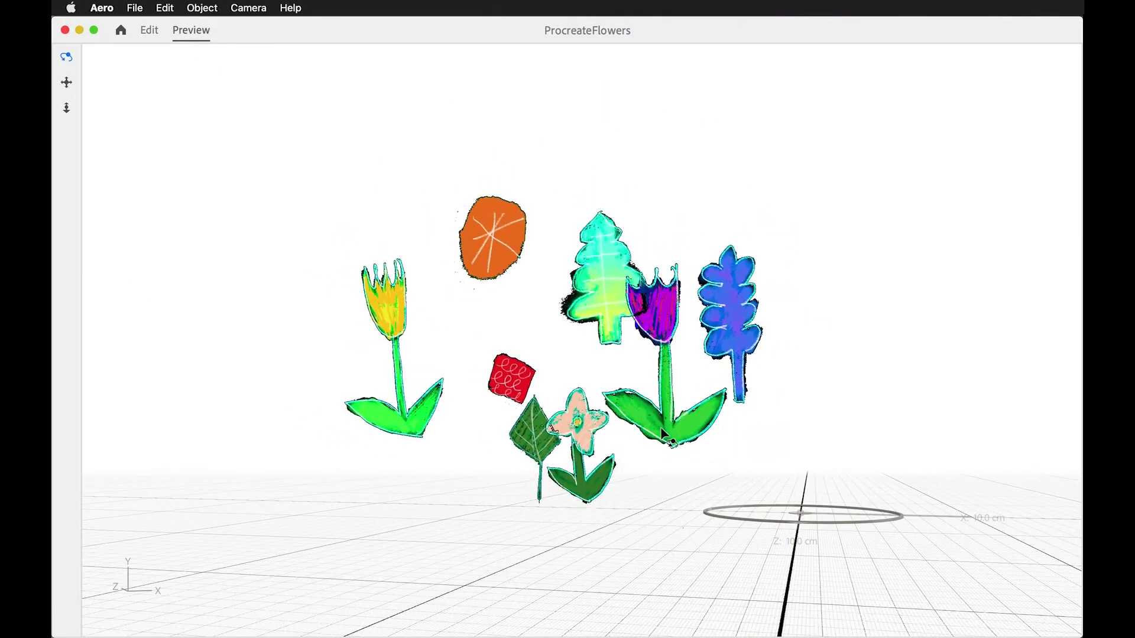
# Change the Scale multiplier to 1.1 and preview the bouncing action
pyautogui.moveTo(662, 463); pyautogui.dragTo(215, 116)
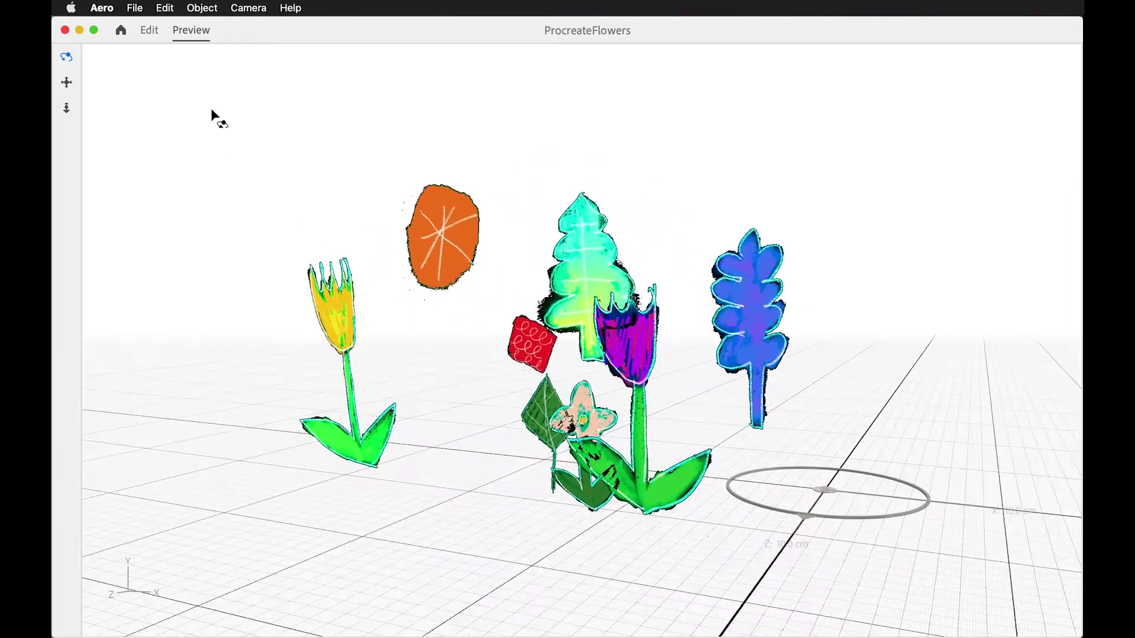
pyautogui.click(150, 31)
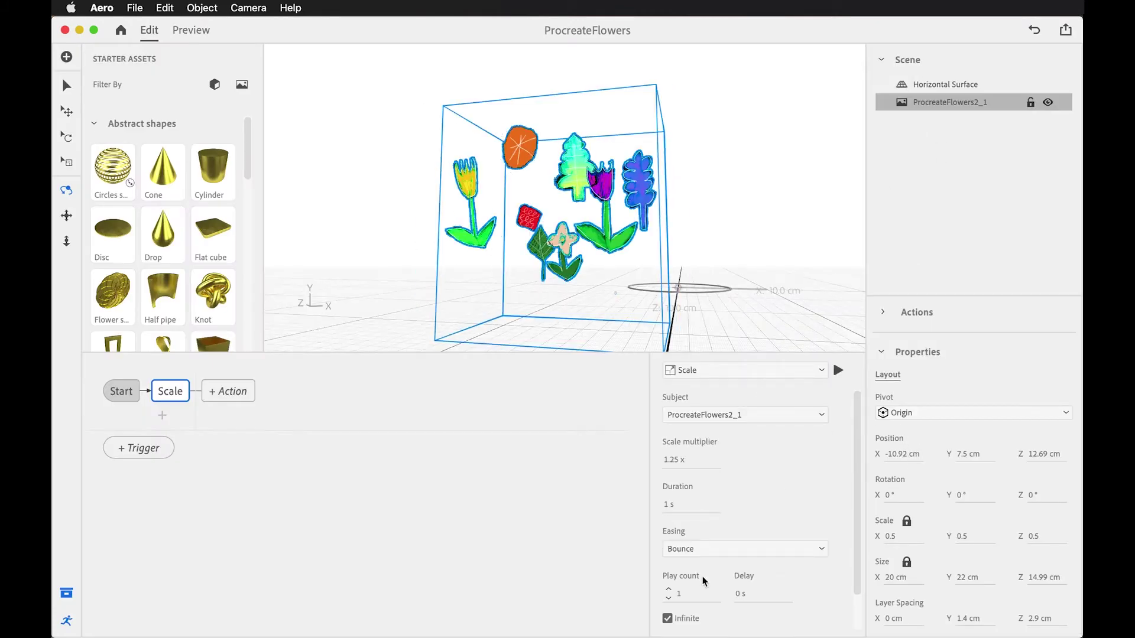
pyautogui.click(682, 466)
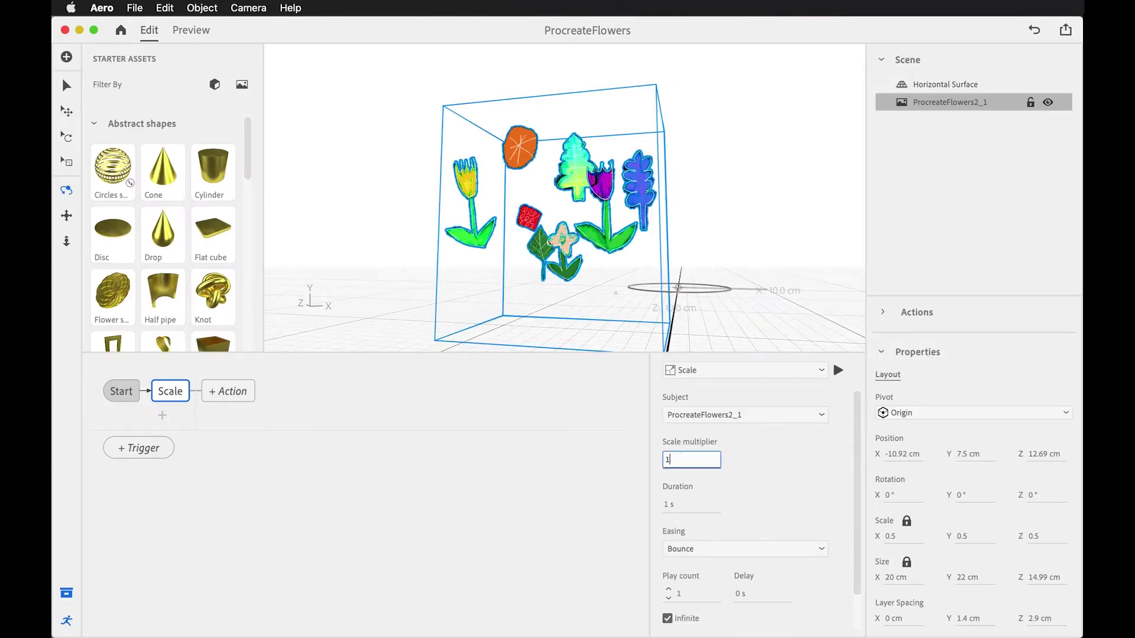
pyautogui.write('1.1')
pyautogui.press('Return')
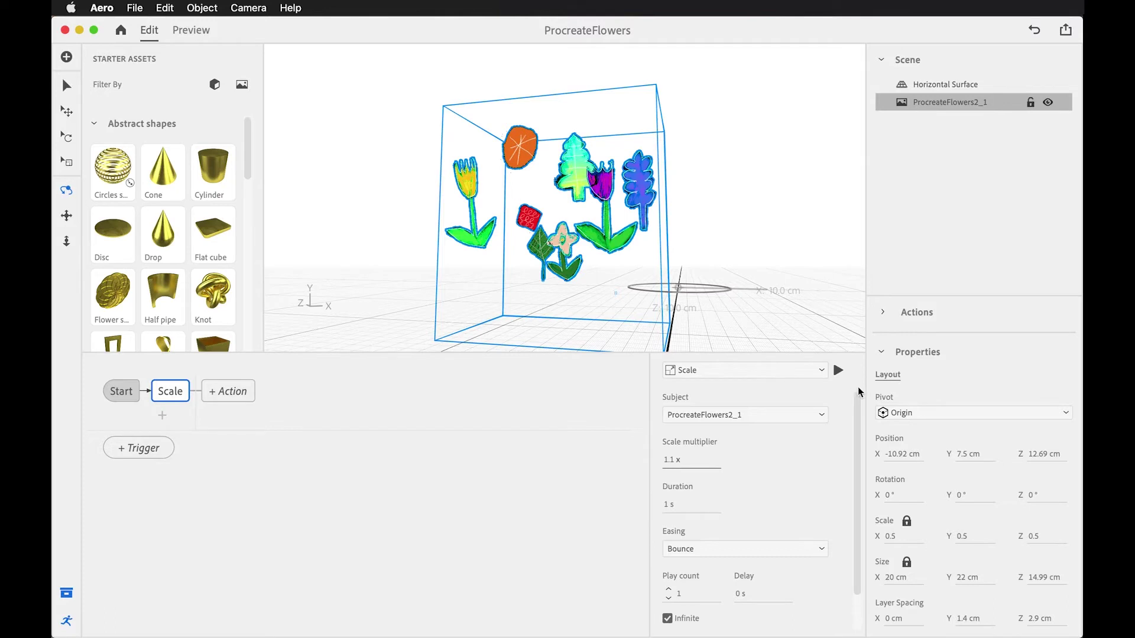
pyautogui.click(838, 370)
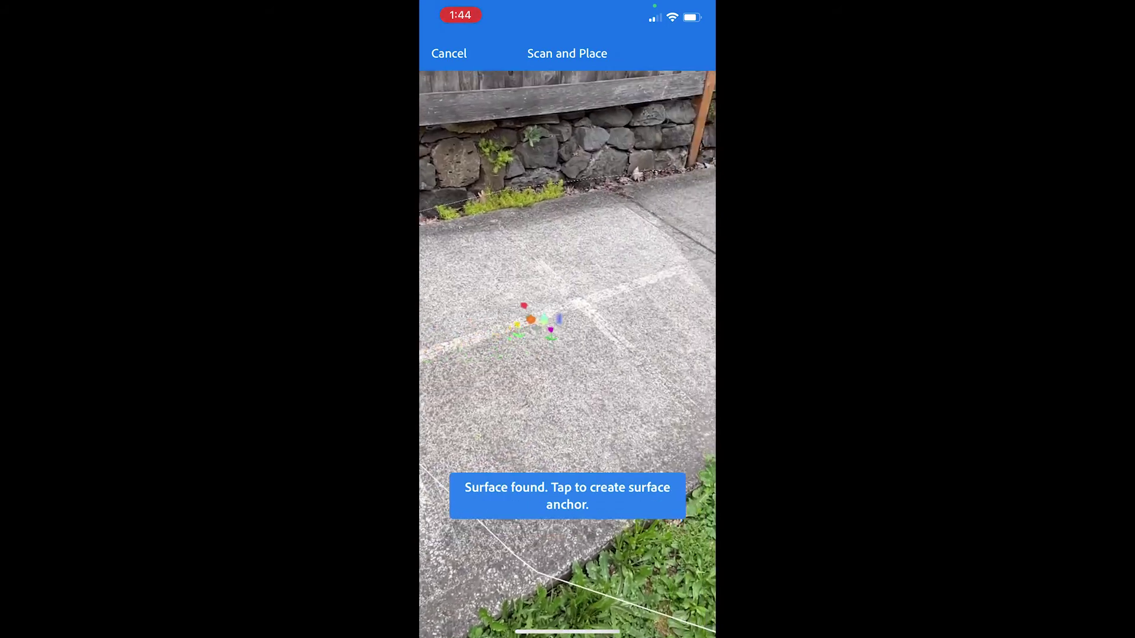
# Anchor the flower scene on the pavement surface the phone camera detected
pyautogui.click(543, 323)
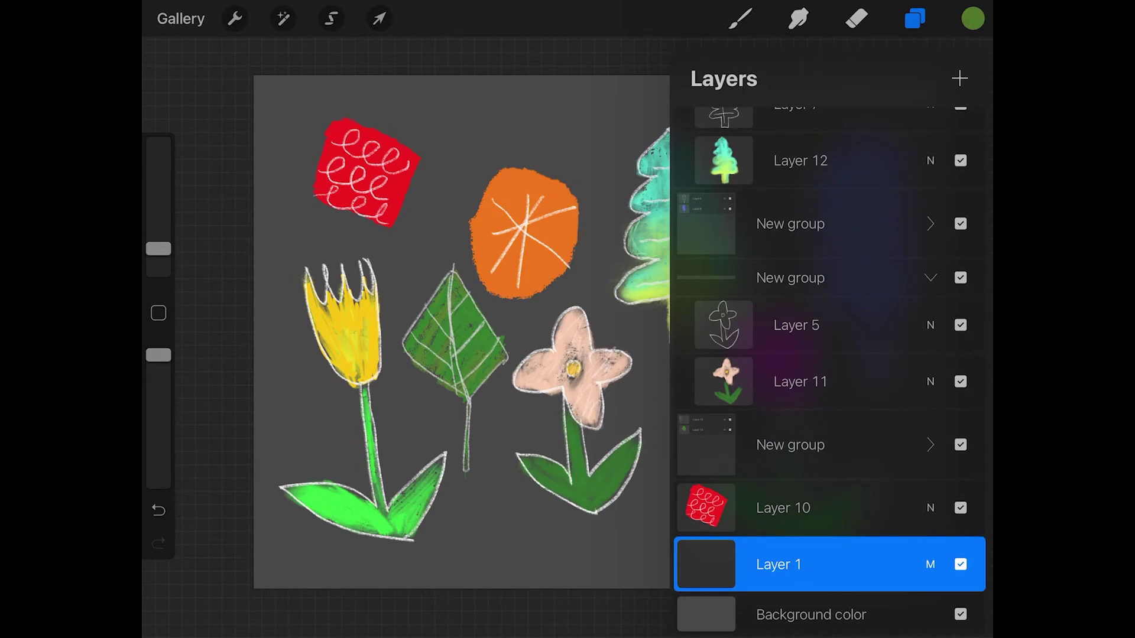
# Delete the empty Layer 1 from the flower drawing
pyautogui.moveTo(917, 564); pyautogui.dragTo(704, 564)
pyautogui.click(828, 509)
pyautogui.click(952, 565)
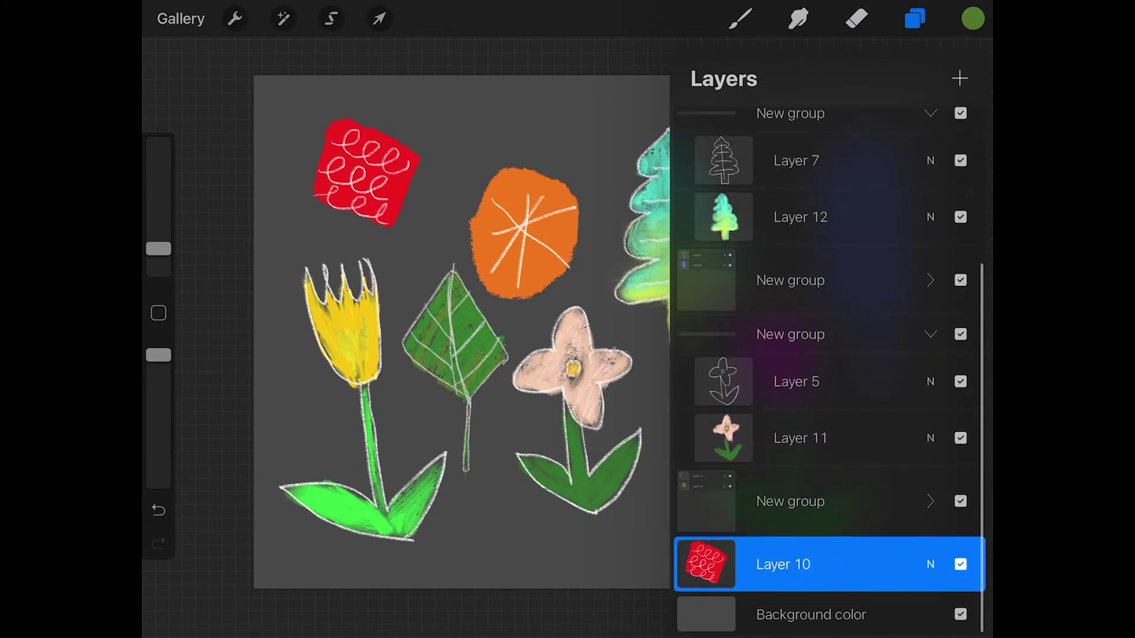
# Untick Background color so the flower canvas is transparent
pyautogui.click(811, 615)
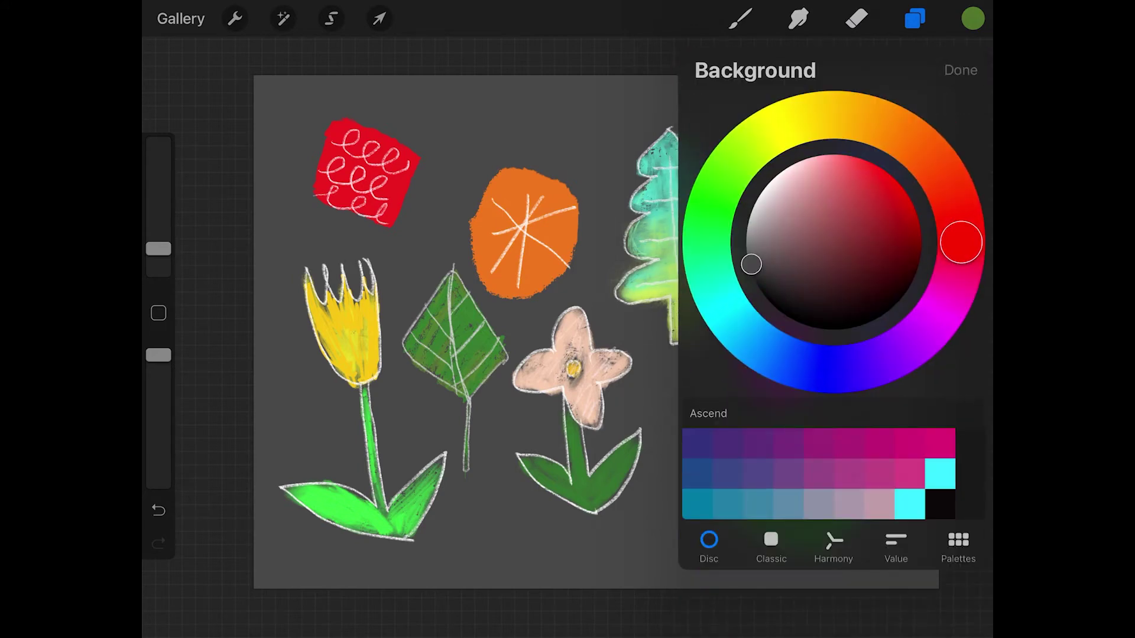
pyautogui.click(960, 69)
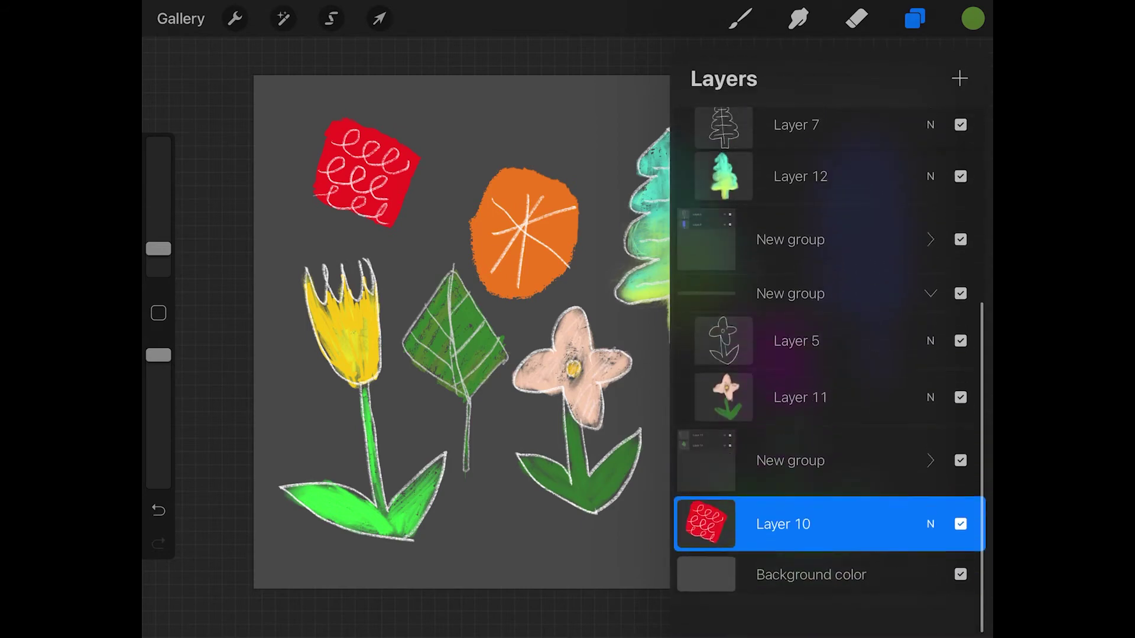
pyautogui.click(811, 614)
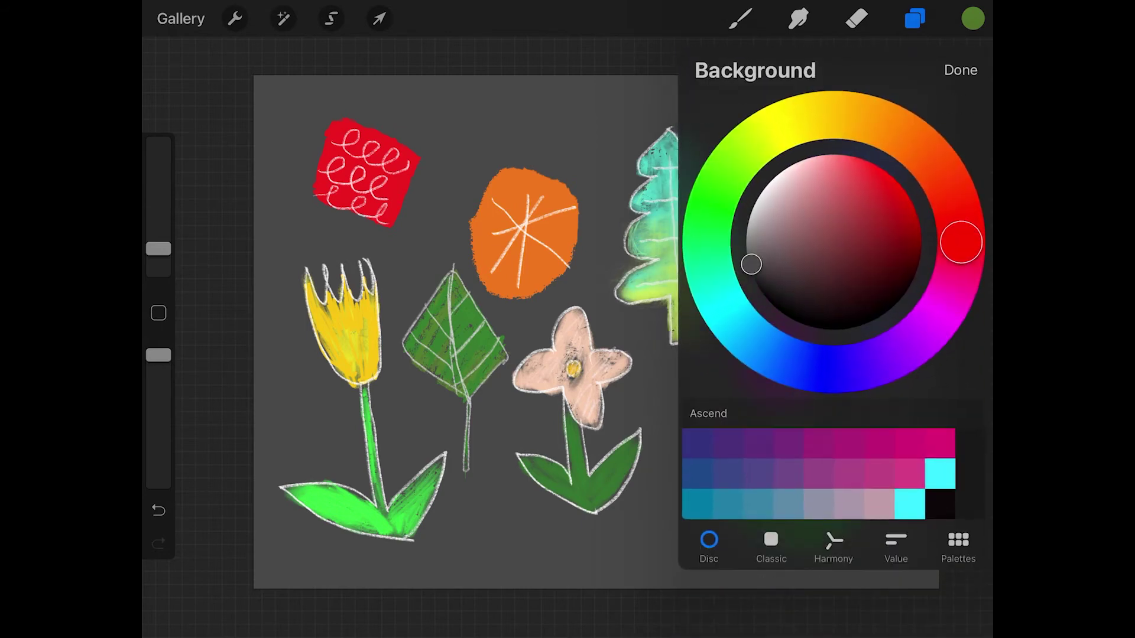
pyautogui.click(961, 70)
pyautogui.click(961, 615)
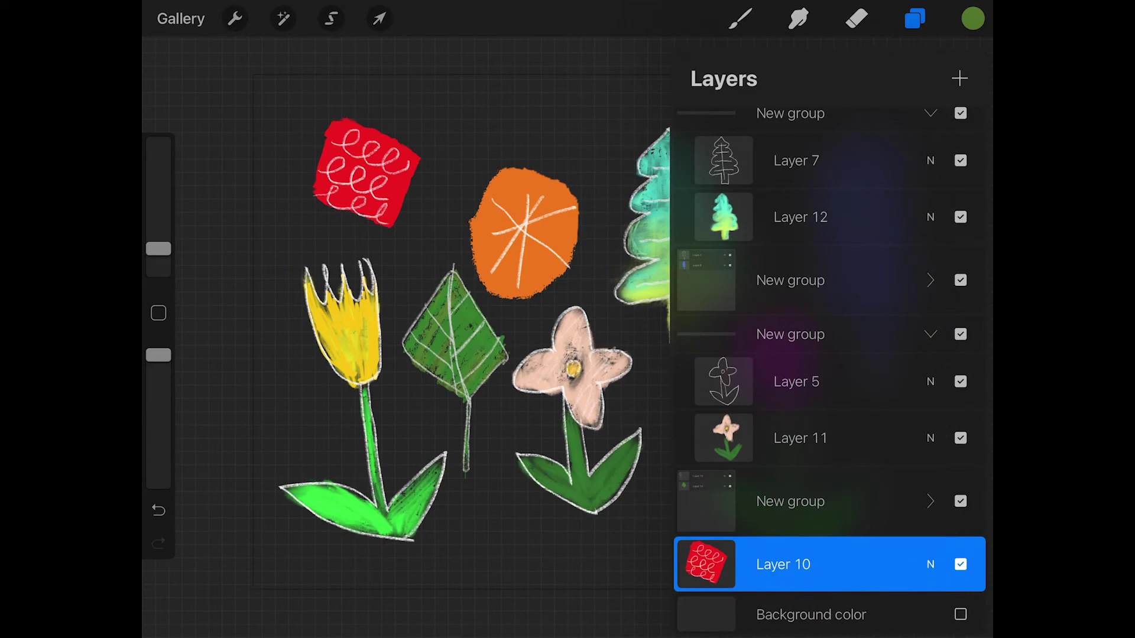
pyautogui.click(856, 19)
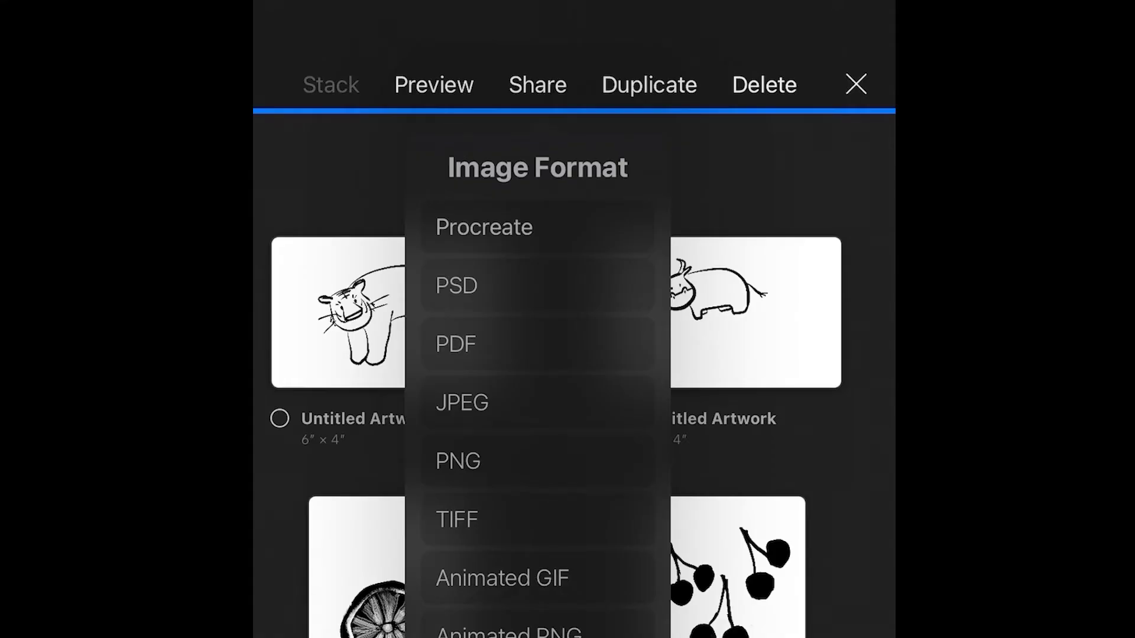
# Export the flowers as an Animated GIF at 3 frames per second with transparent background
pyautogui.click(503, 577)
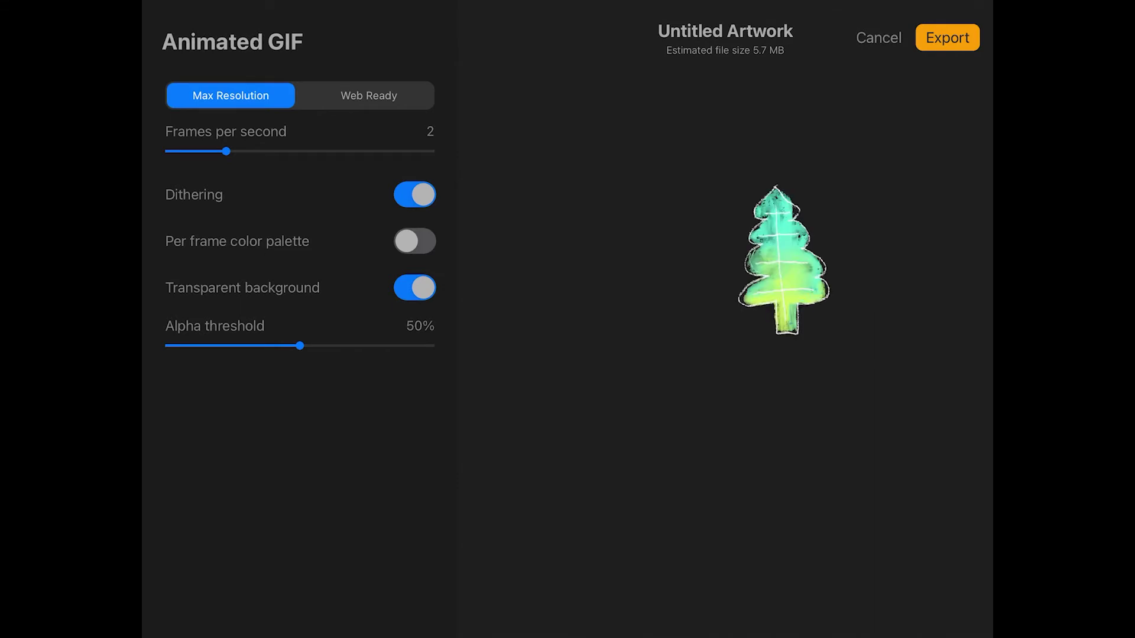
pyautogui.moveTo(226, 151); pyautogui.dragTo(248, 151)
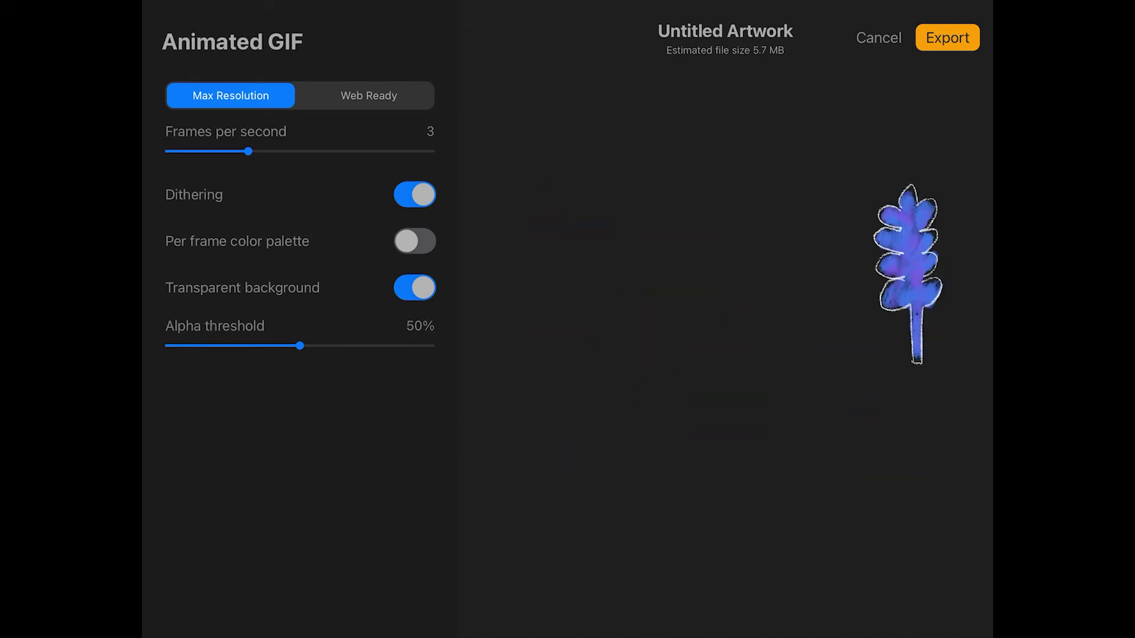
pyautogui.click(948, 37)
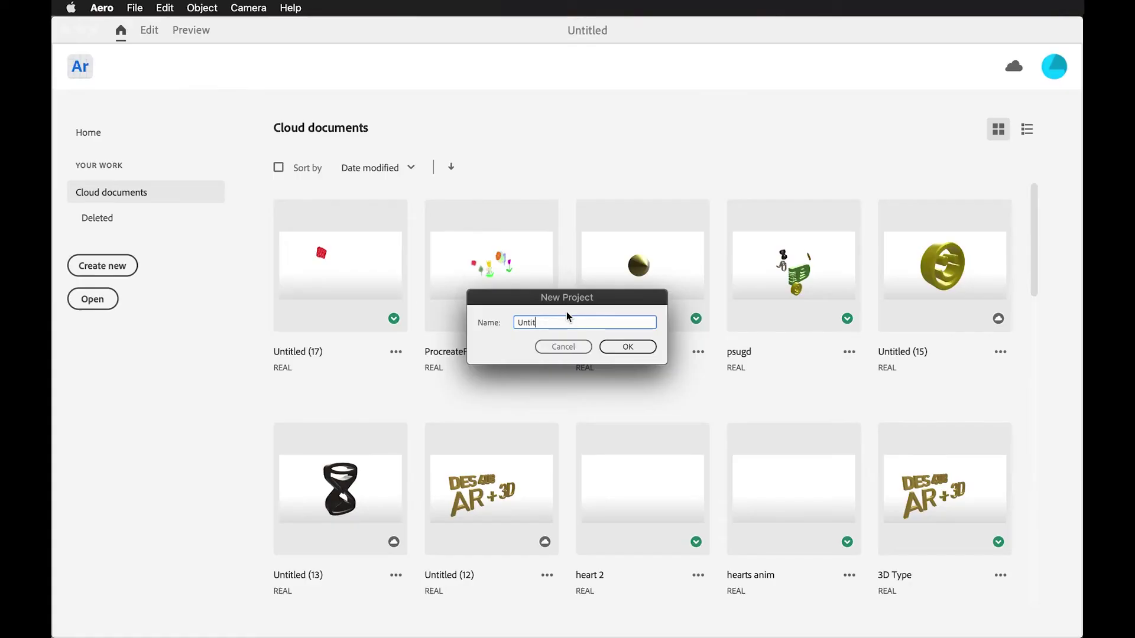
# Name the new project ProcreateAnimatedGif and create it
pyautogui.press('BackSpace')
pyautogui.press('BackSpace')
pyautogui.press('BackSpace')
pyautogui.press('BackSpace')
pyautogui.press('BackSpace')
pyautogui.write('A')
pyautogui.press('BackSpace')
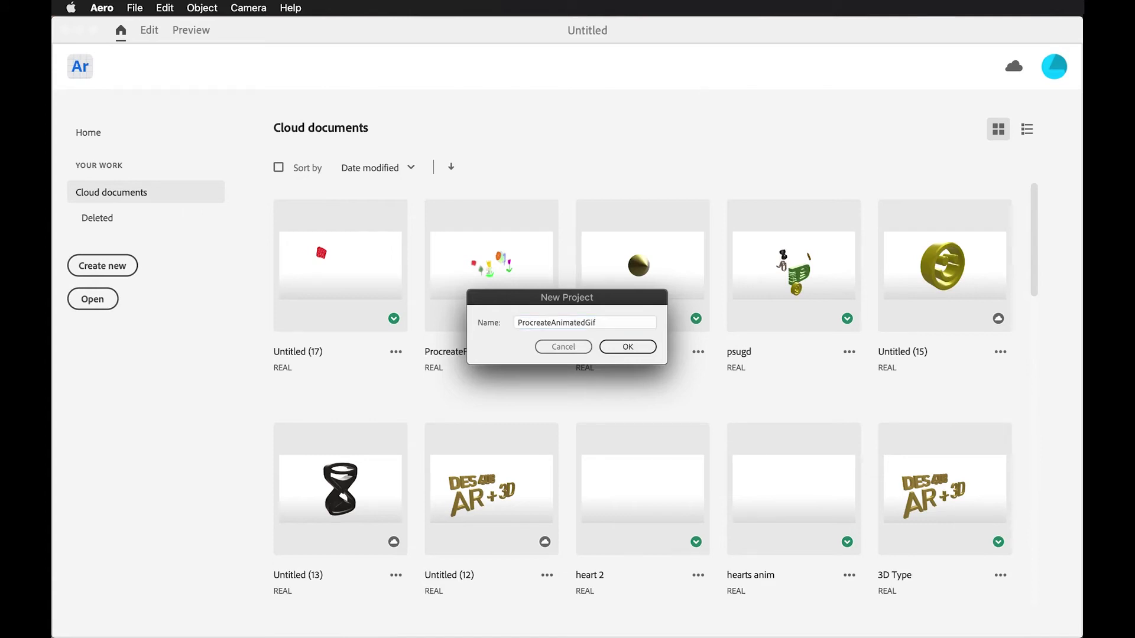
pyautogui.press('Return')
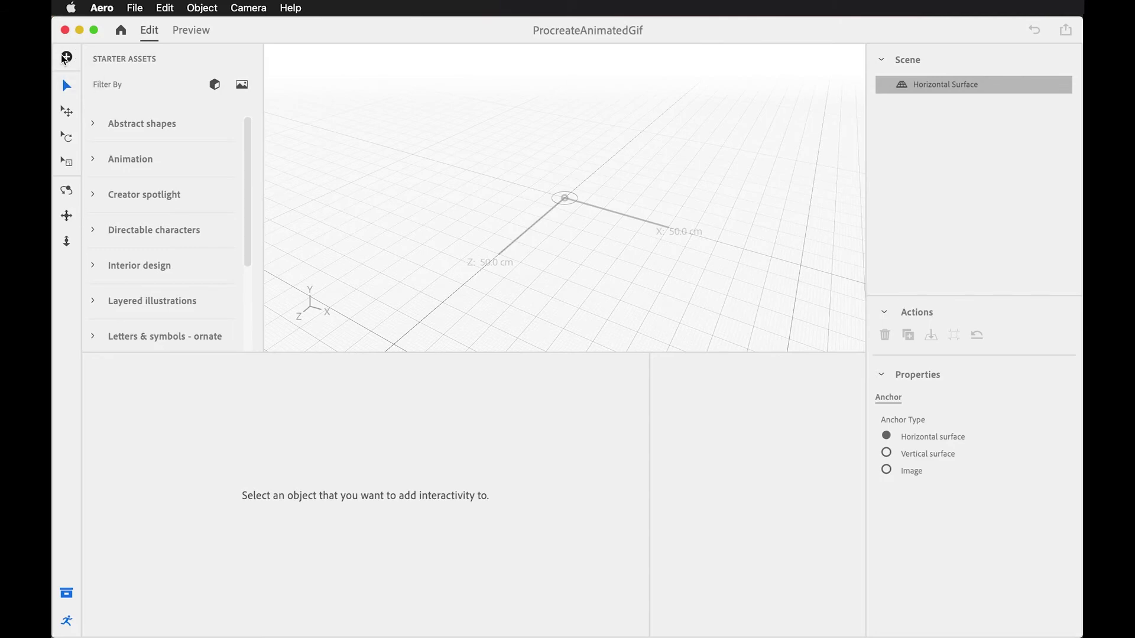
# Import ProcreateFlowersAnimated.gif and enlarge it to 101.57 × 76.17 cm
pyautogui.click(66, 57)
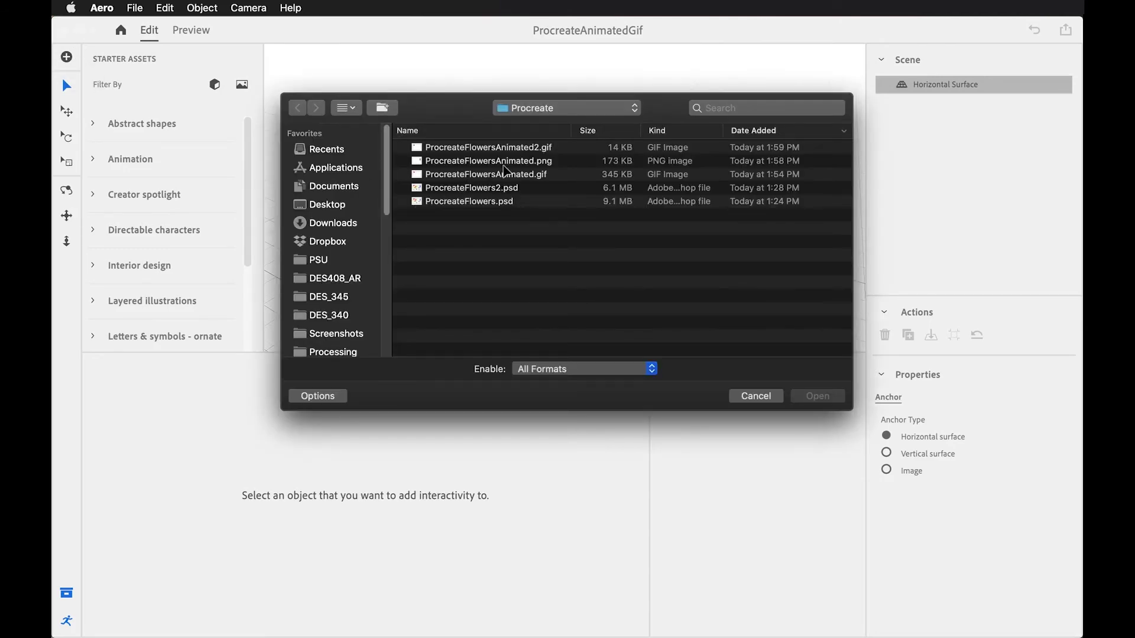
pyautogui.click(521, 176)
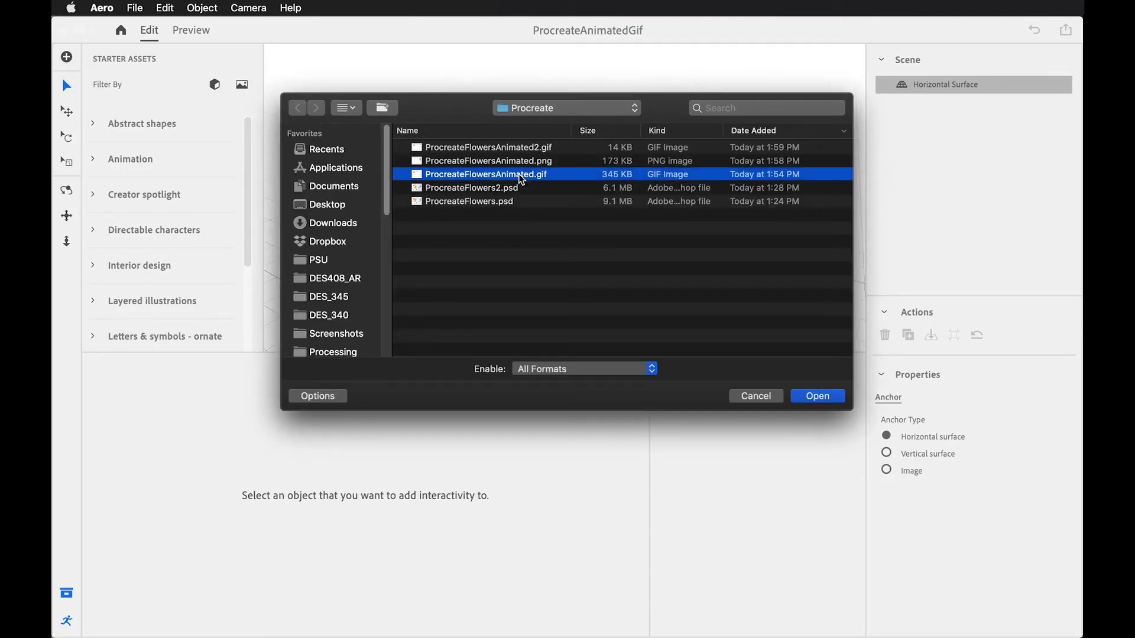
pyautogui.press('Return')
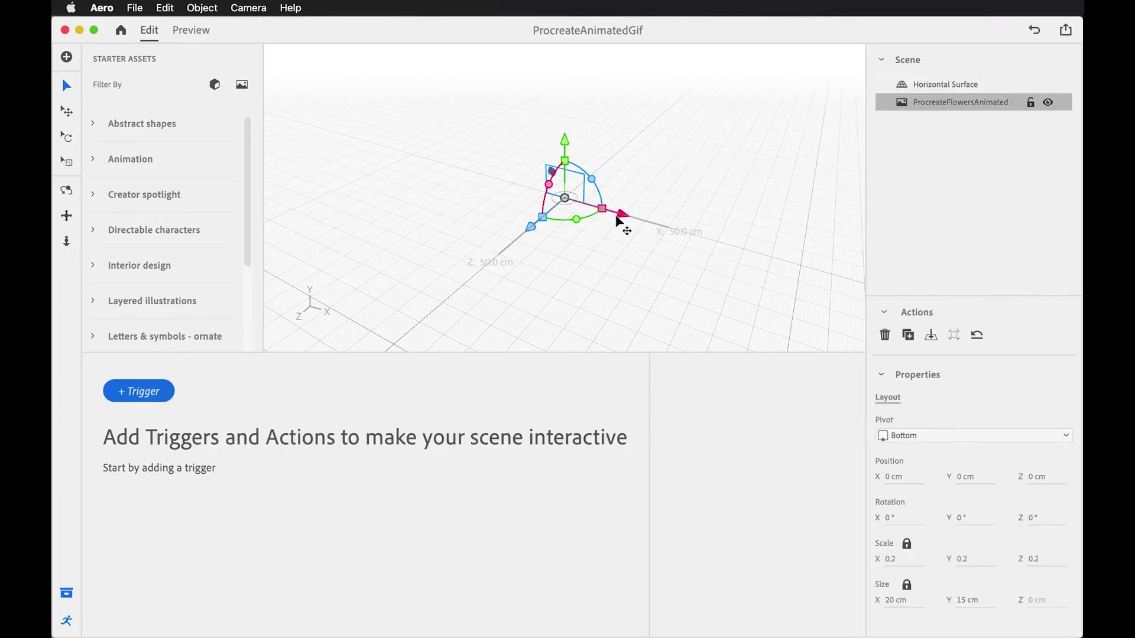
pyautogui.moveTo(630, 225); pyautogui.dragTo(1027, 288)
pyautogui.click(652, 294)
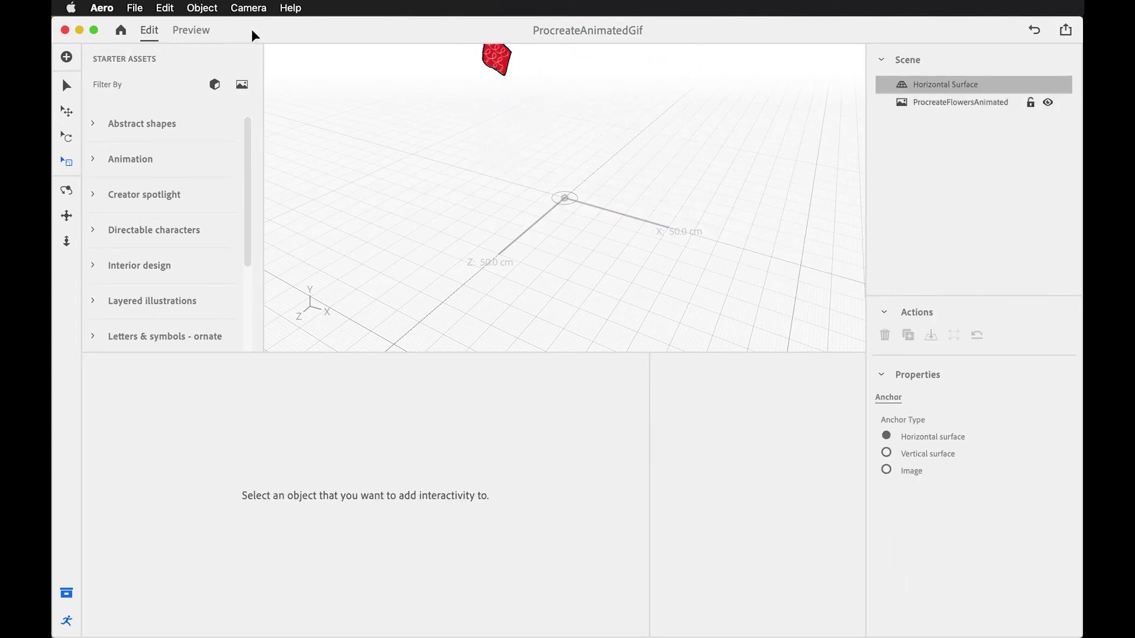
# Preview the scene around the GIF, then reselect ProcreateFlowersAnimated in the editor
pyautogui.click(201, 32)
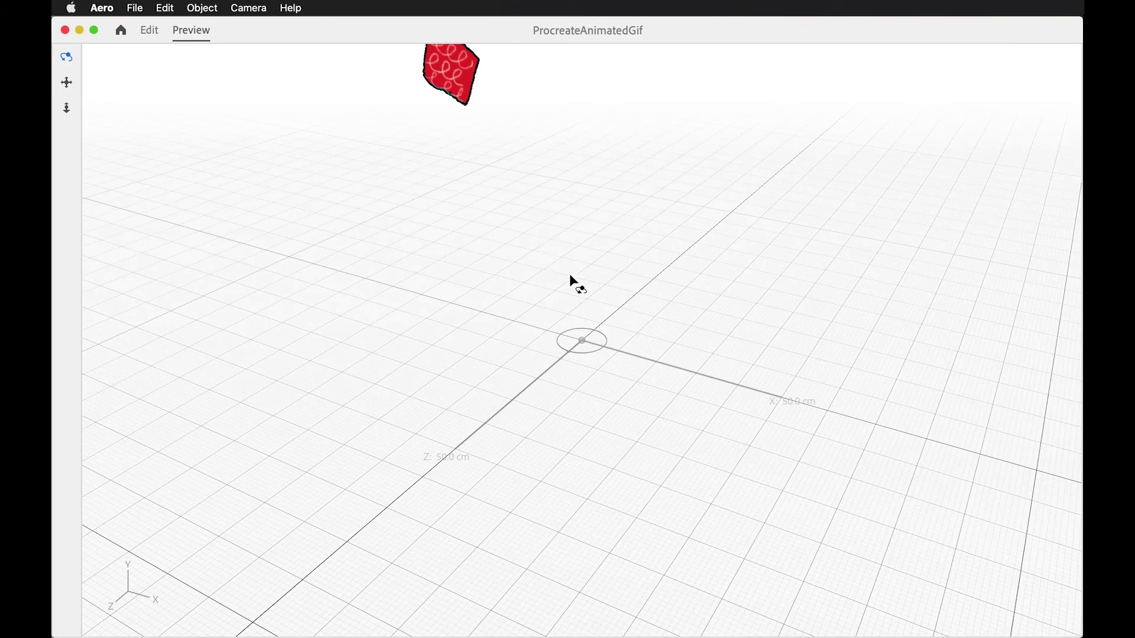
pyautogui.moveTo(479, 271); pyautogui.dragTo(526, 265)
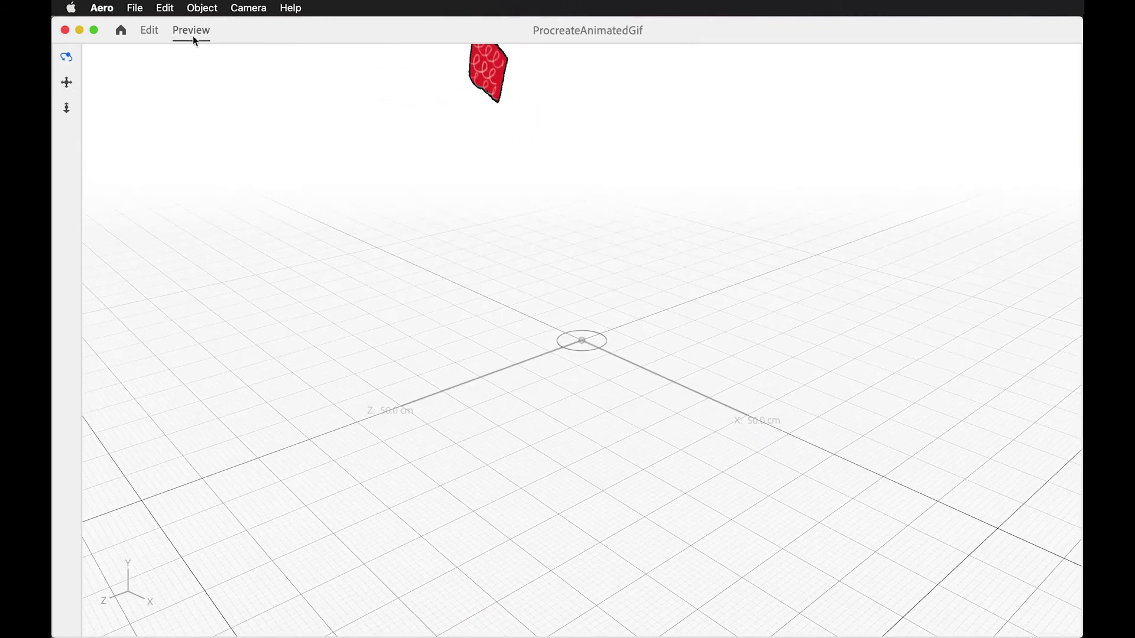
pyautogui.click(149, 30)
pyautogui.click(933, 103)
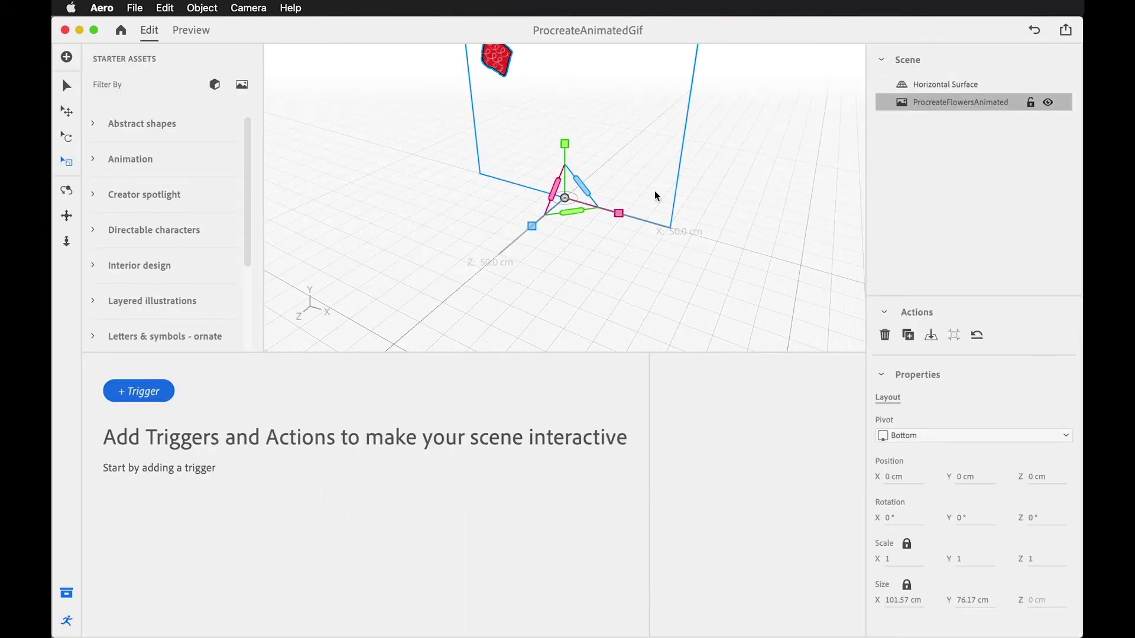
# Give ProcreateFlowersAnimated a Start trigger with a Play images action, looping infinitely at 1x
pyautogui.click(160, 394)
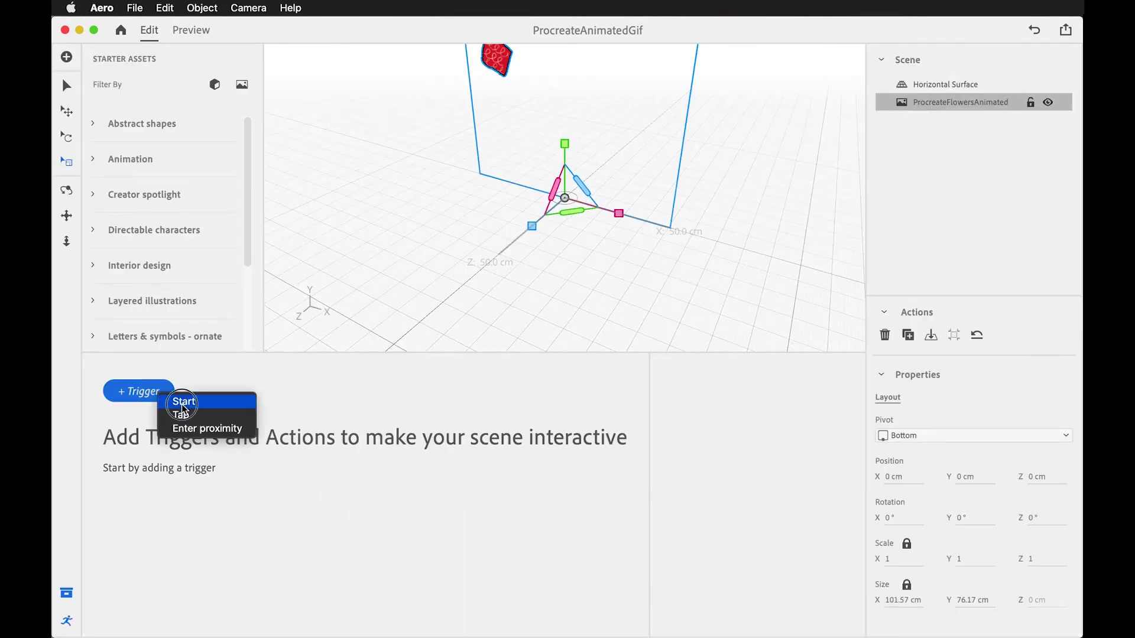
pyautogui.click(180, 401)
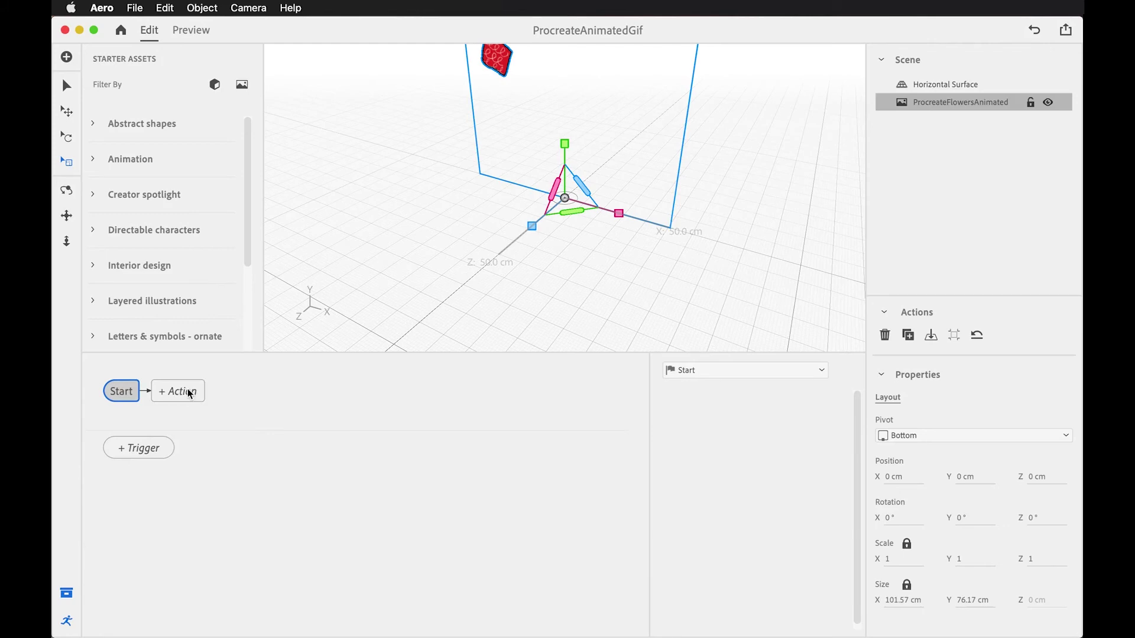
pyautogui.click(190, 392)
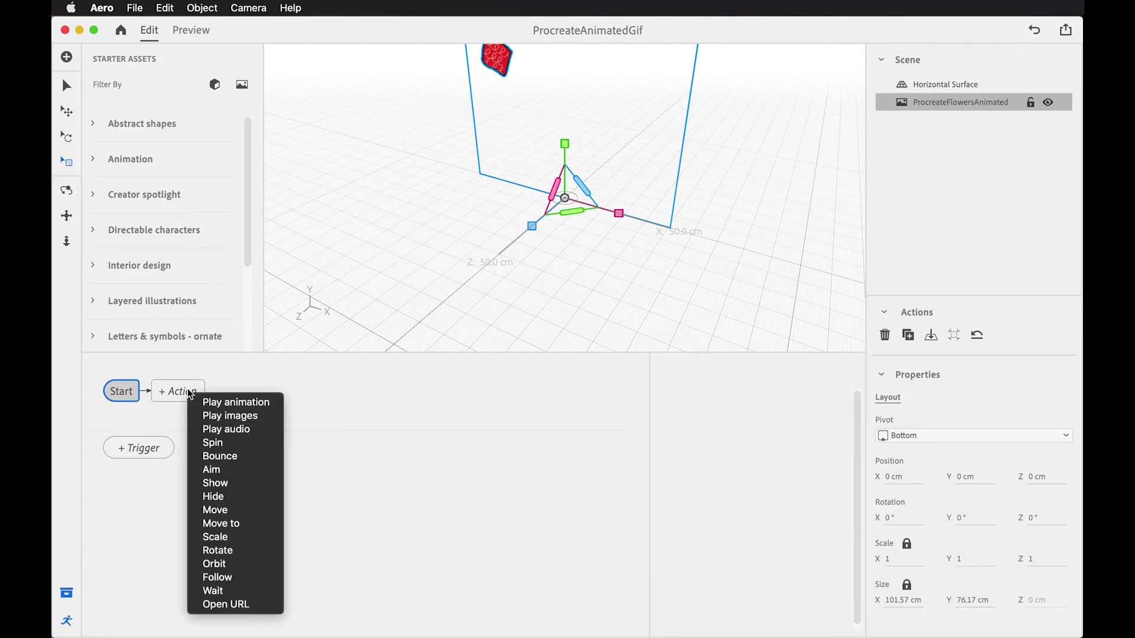
pyautogui.click(217, 416)
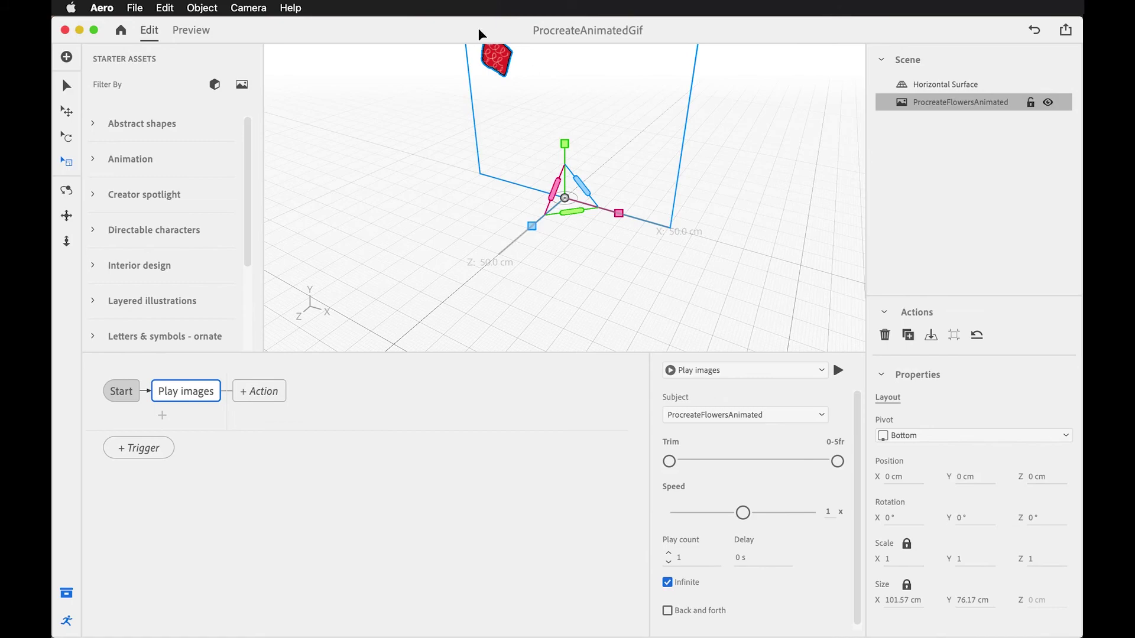
# Enter Preview mode and orbit and pan around the flowers to watch the GIF animate
pyautogui.click(193, 31)
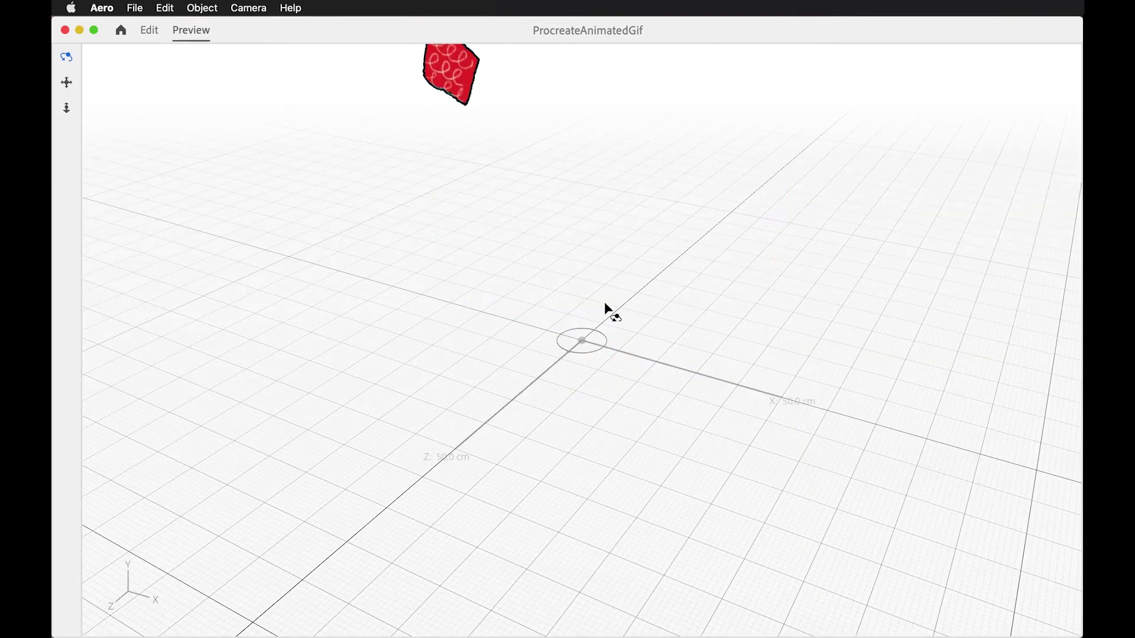
pyautogui.moveTo(626, 343); pyautogui.dragTo(671, 406)
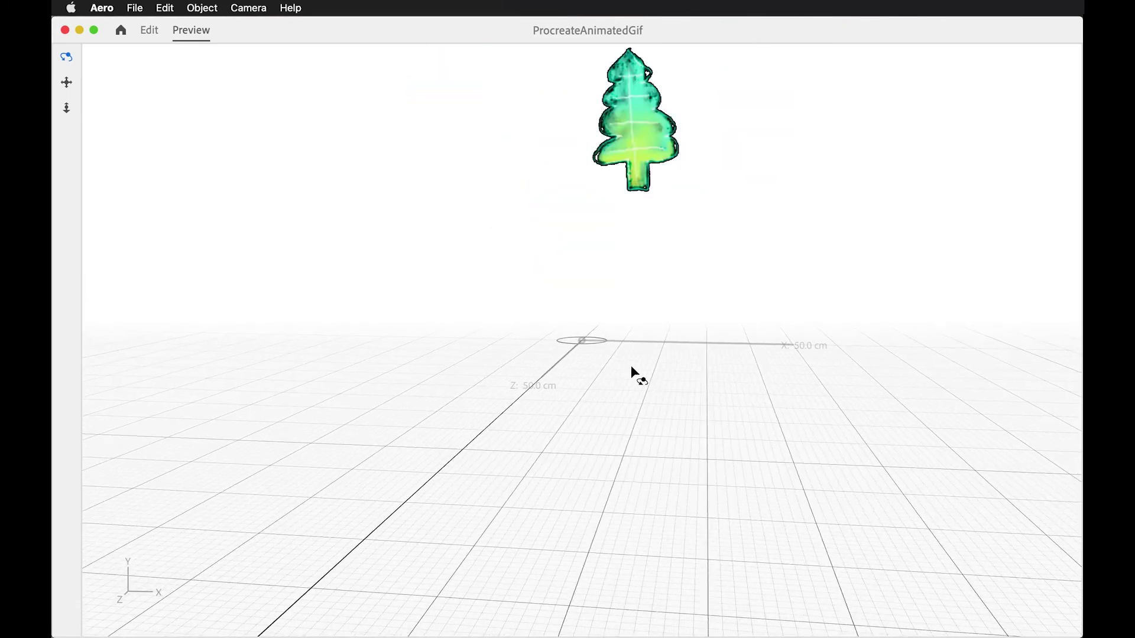
pyautogui.press('p')
pyautogui.moveTo(631, 449); pyautogui.dragTo(585, 367)
pyautogui.press('o')
pyautogui.moveTo(653, 404); pyautogui.dragTo(583, 359)
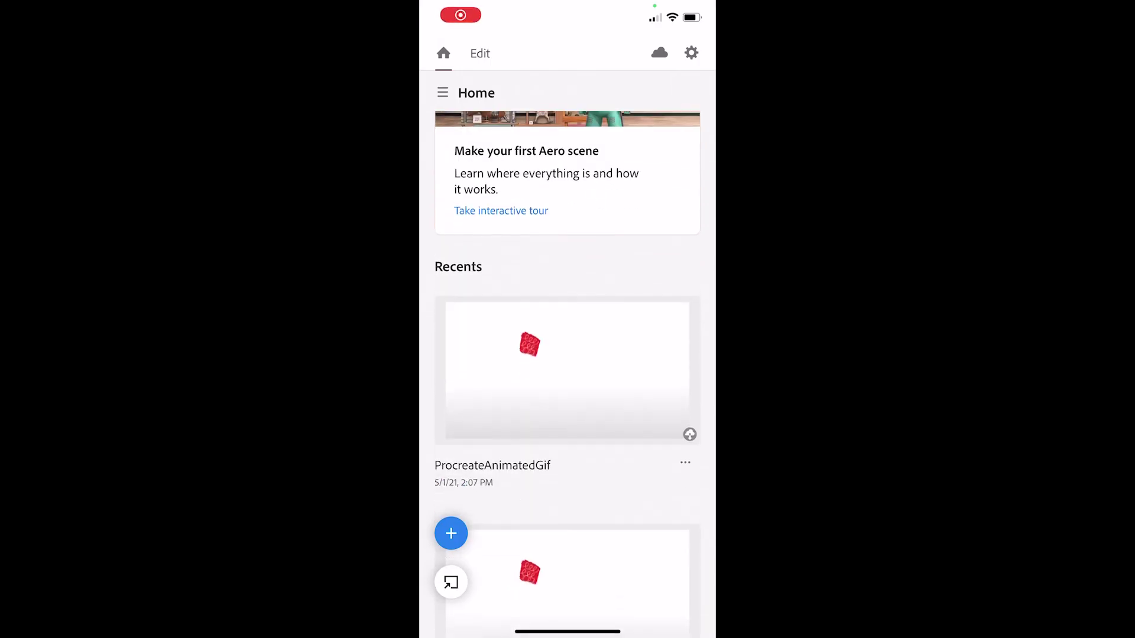
pyautogui.scroll(-2, 568, 354)
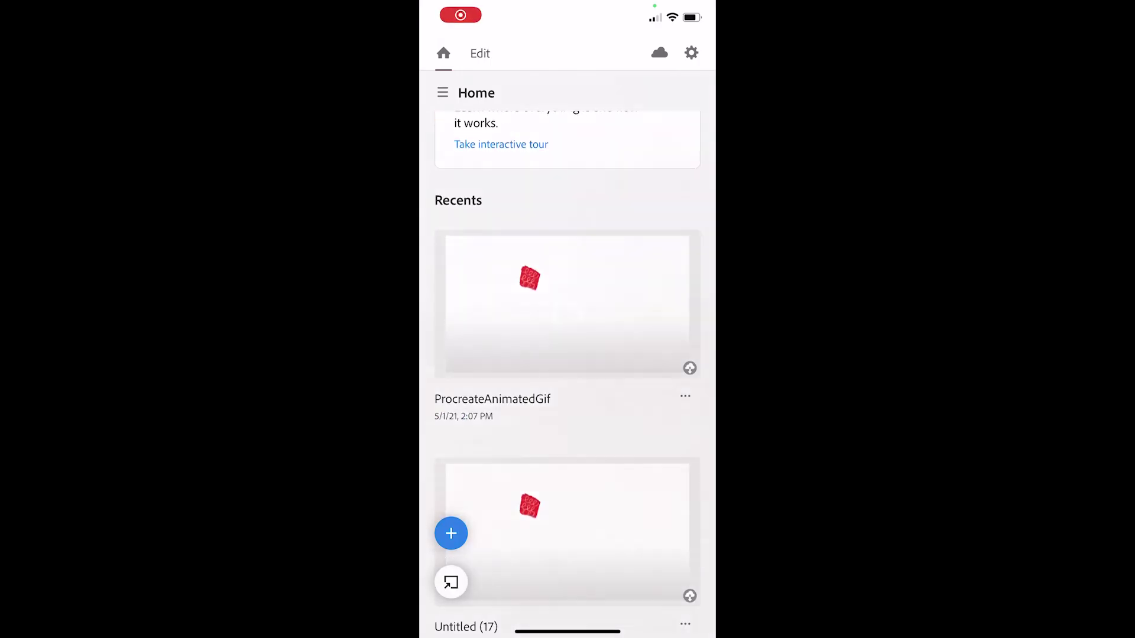
# On the phone, open ProcreateAnimatedGif, anchor it to the detected floor, and start Preview
pyautogui.click(566, 303)
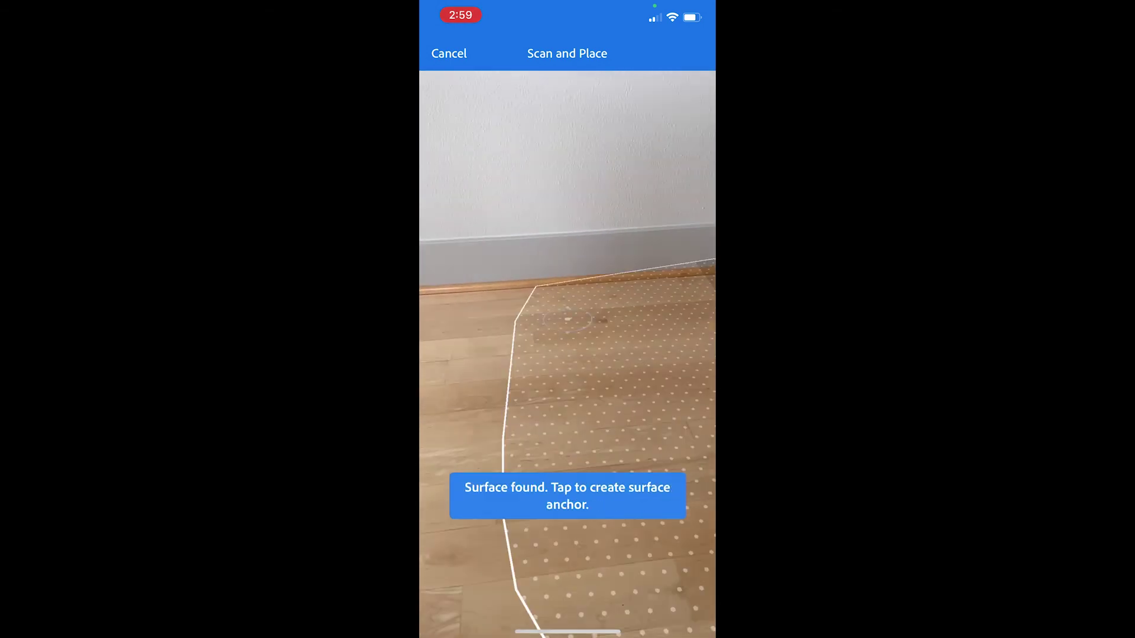
pyautogui.click(567, 322)
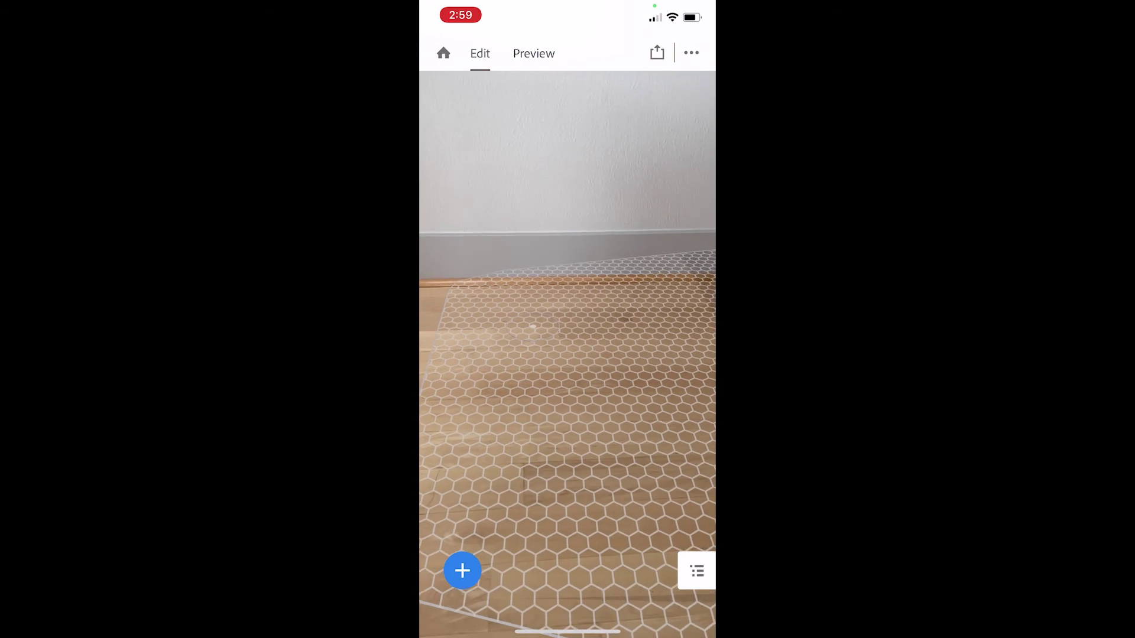
pyautogui.click(534, 53)
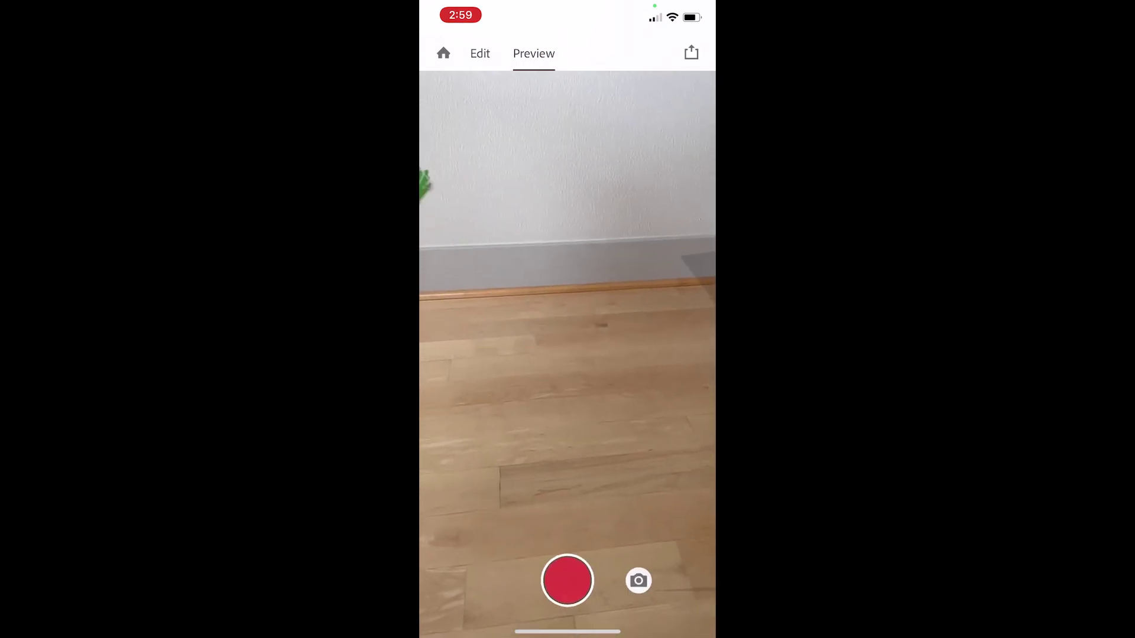